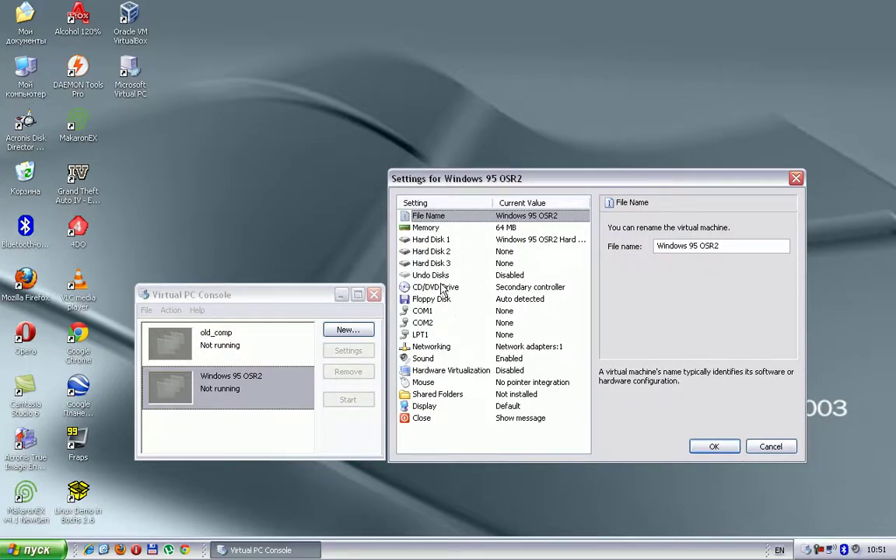
# - Set Hard Disk 2 of the Windows 95 OSR2 machine to a virtual hard disk file and browse for it
pyautogui.click(436, 253)
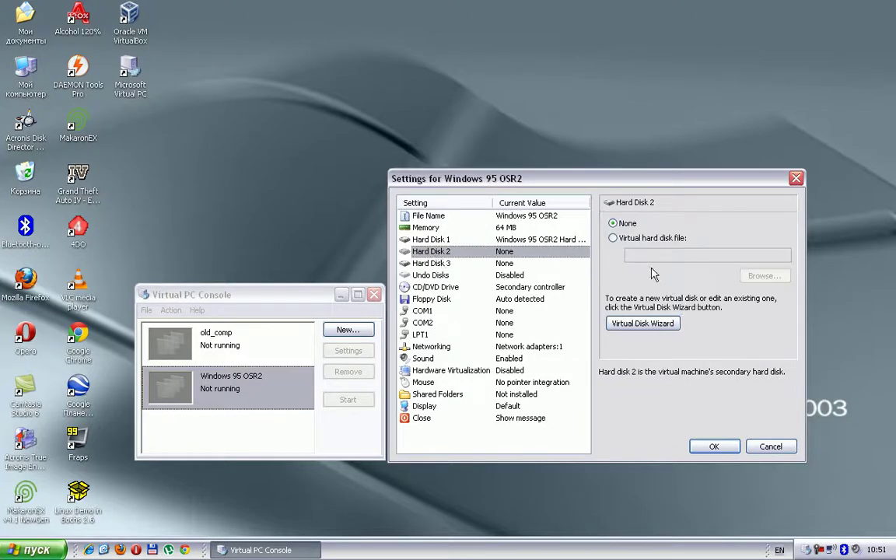
pyautogui.click(614, 238)
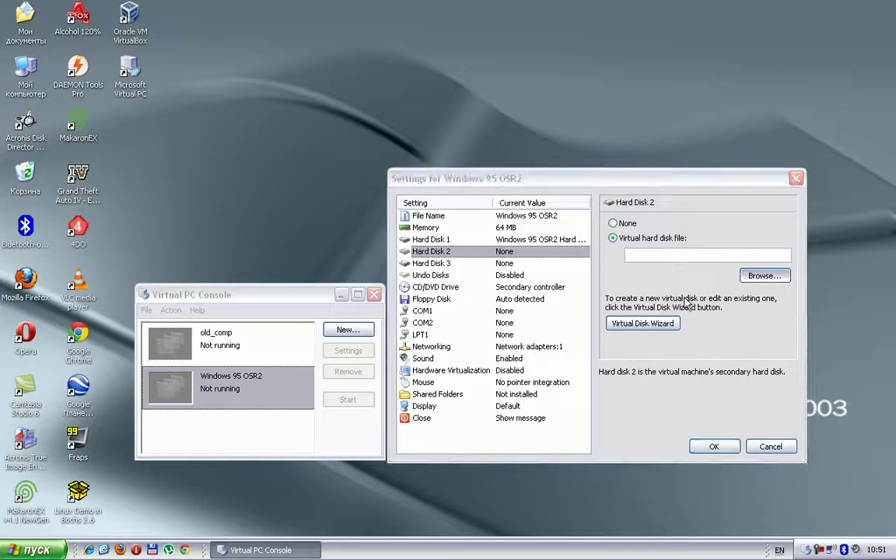
pyautogui.click(753, 277)
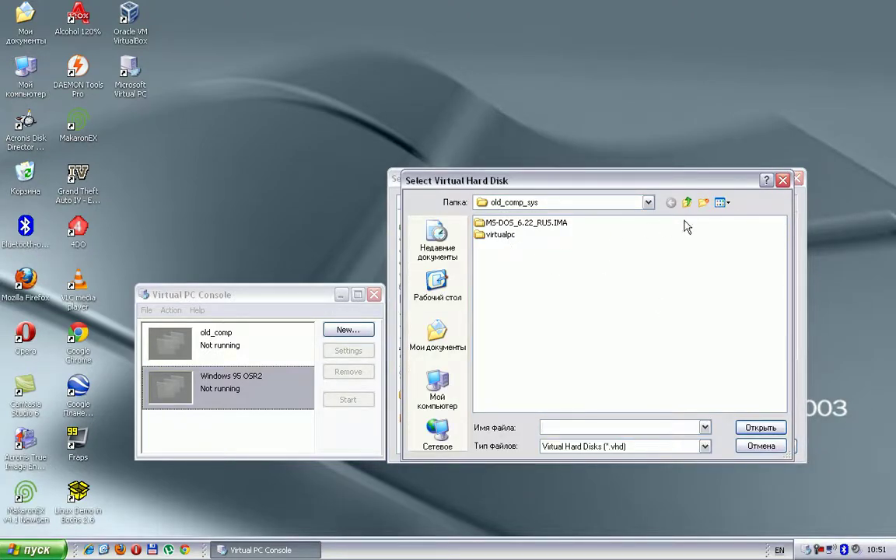
# - Select the old_comp hard disk from the My Virtual Machines folder in Мои документы on drive C: and save the machine's settings
pyautogui.click(649, 203)
pyautogui.click(650, 204)
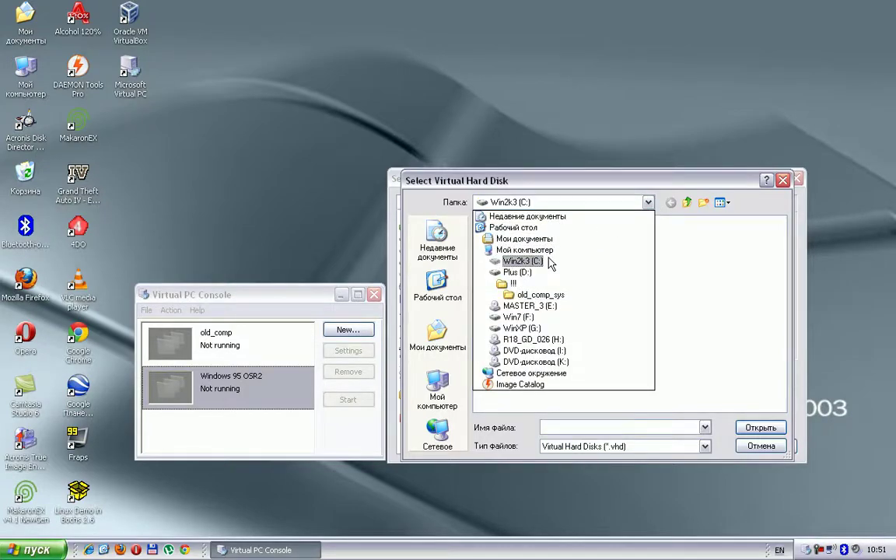
pyautogui.click(550, 262)
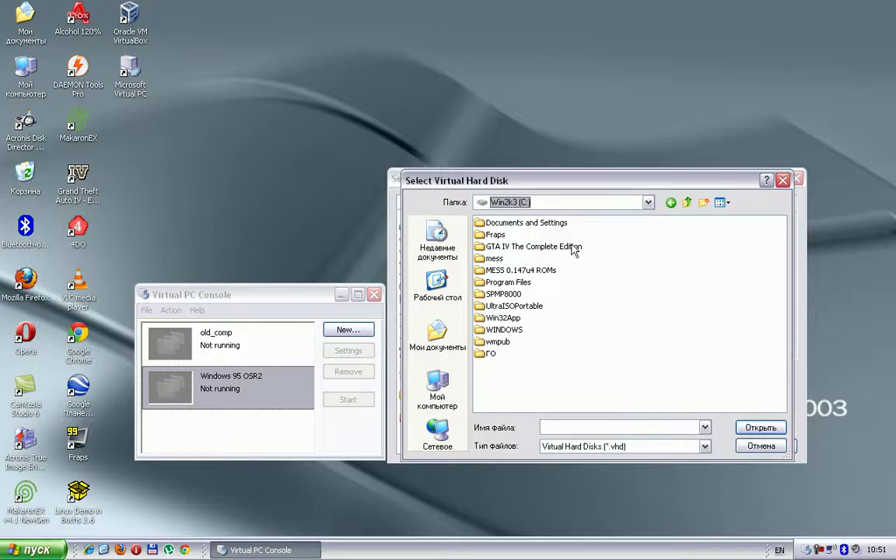
pyautogui.doubleClick(548, 224)
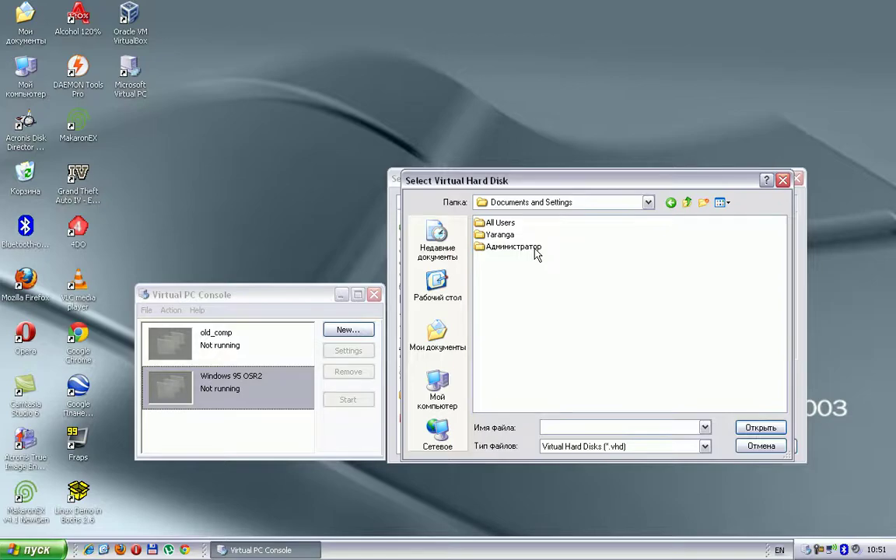
pyautogui.doubleClick(501, 234)
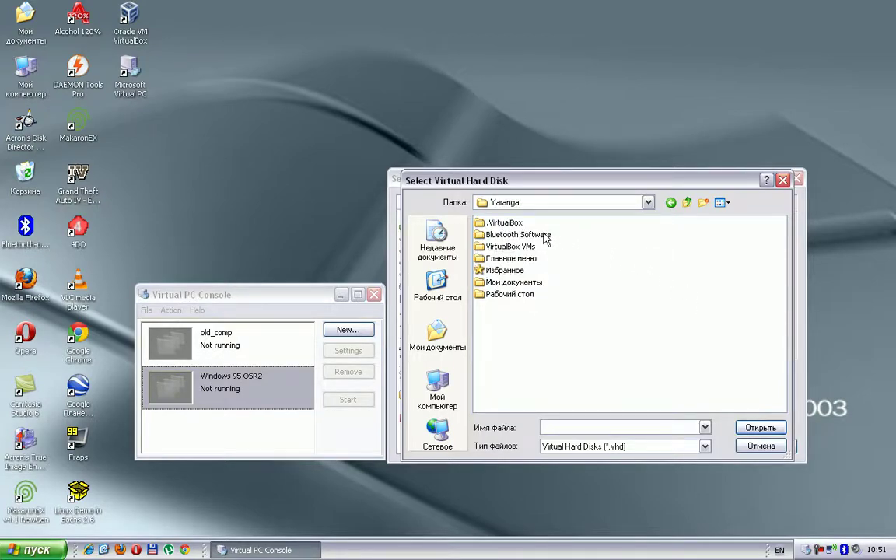
pyautogui.doubleClick(504, 282)
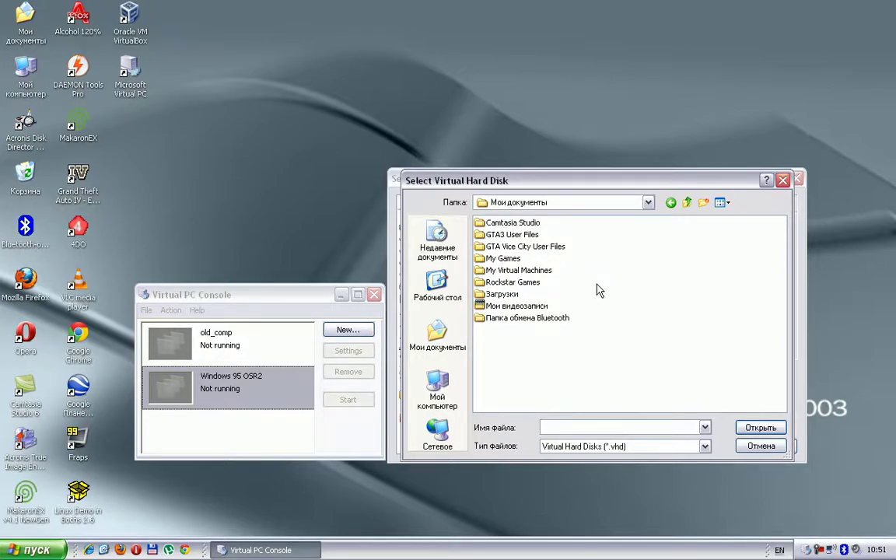
pyautogui.doubleClick(536, 272)
pyautogui.doubleClick(504, 223)
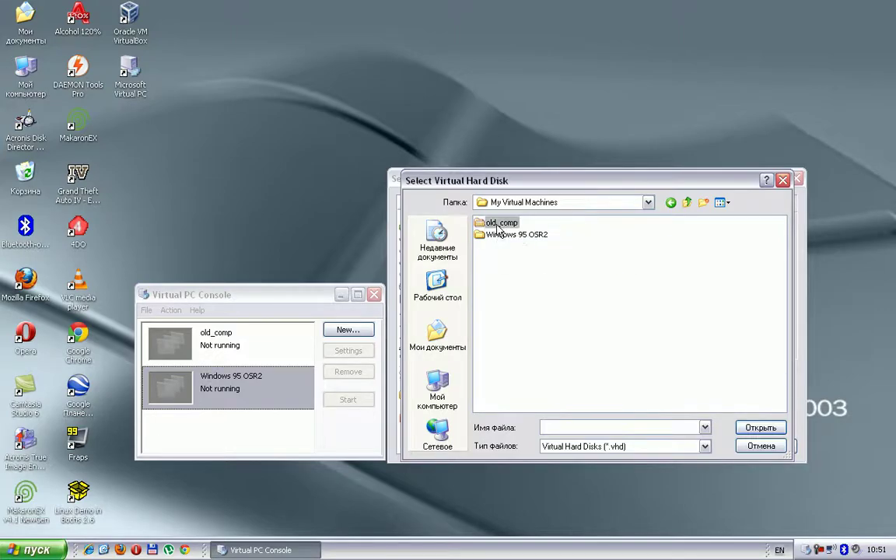
pyautogui.doubleClick(521, 226)
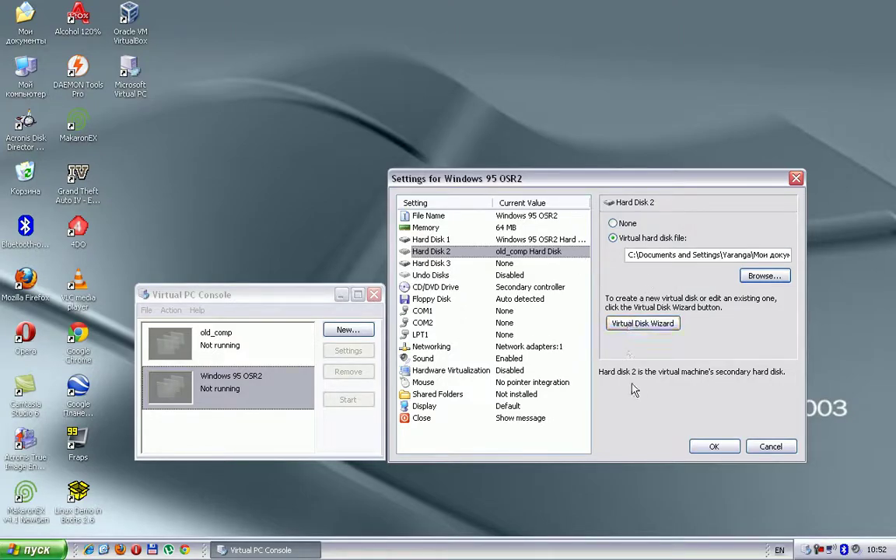
pyautogui.click(716, 447)
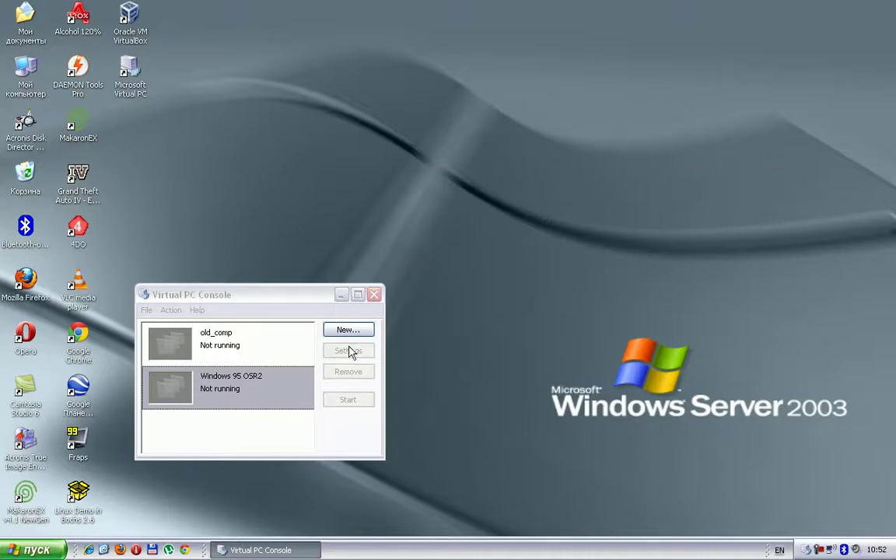
# - Start the Windows 95 OSR2 virtual machine and clear its startup dialogs, turning off the welcome window for future starts
pyautogui.click(259, 378)
pyautogui.click(348, 400)
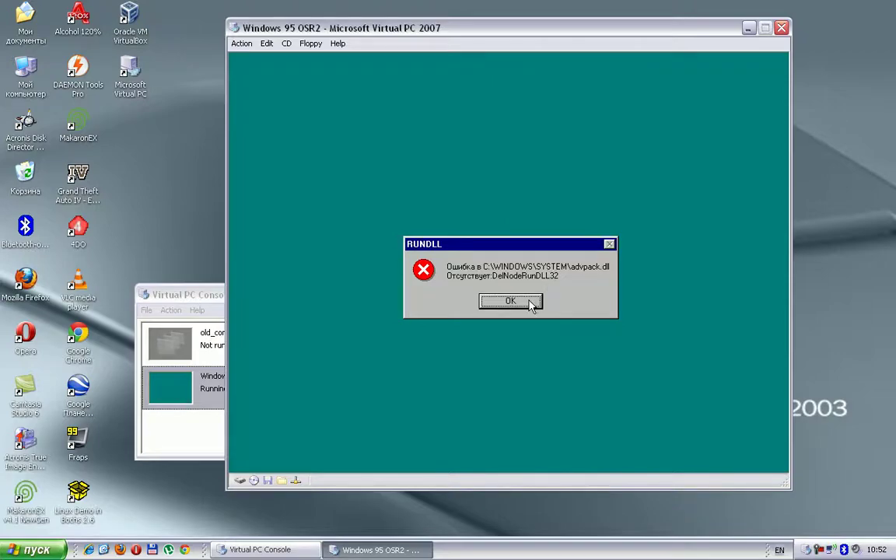
pyautogui.click(508, 301)
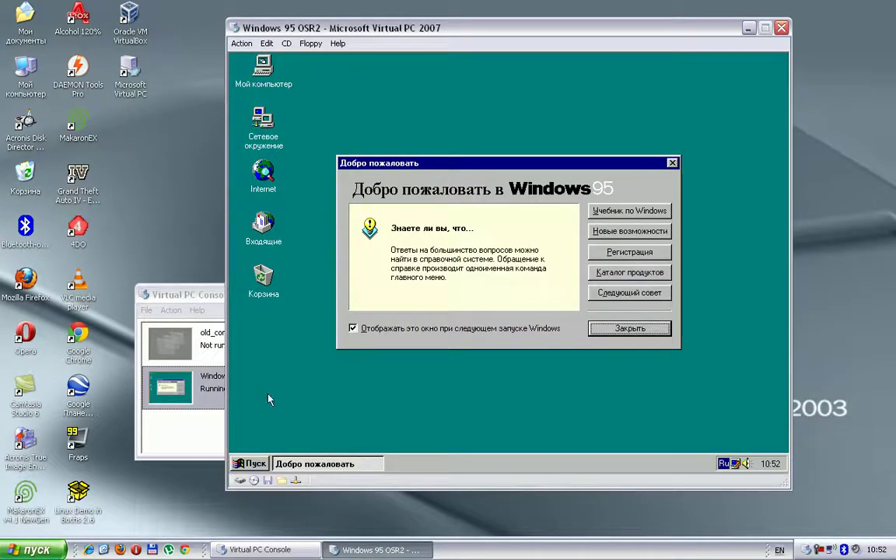
pyautogui.click(354, 328)
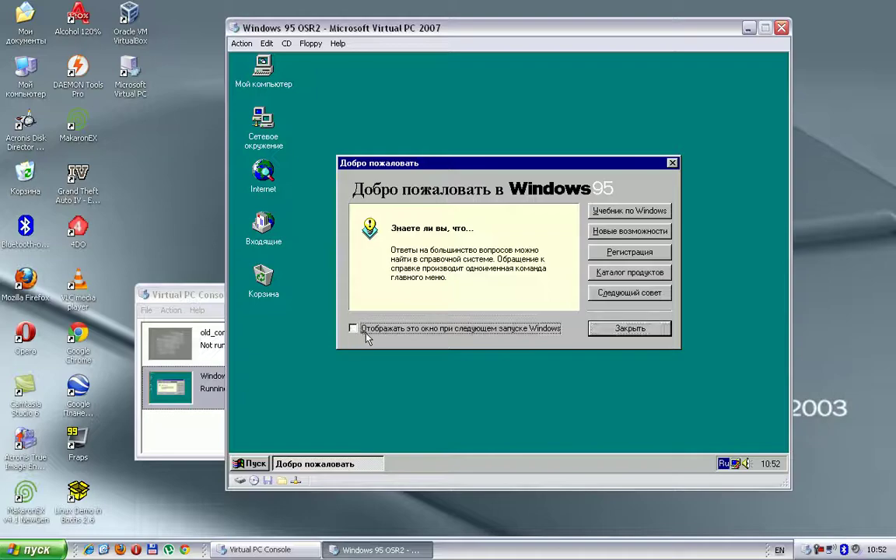
pyautogui.click(632, 330)
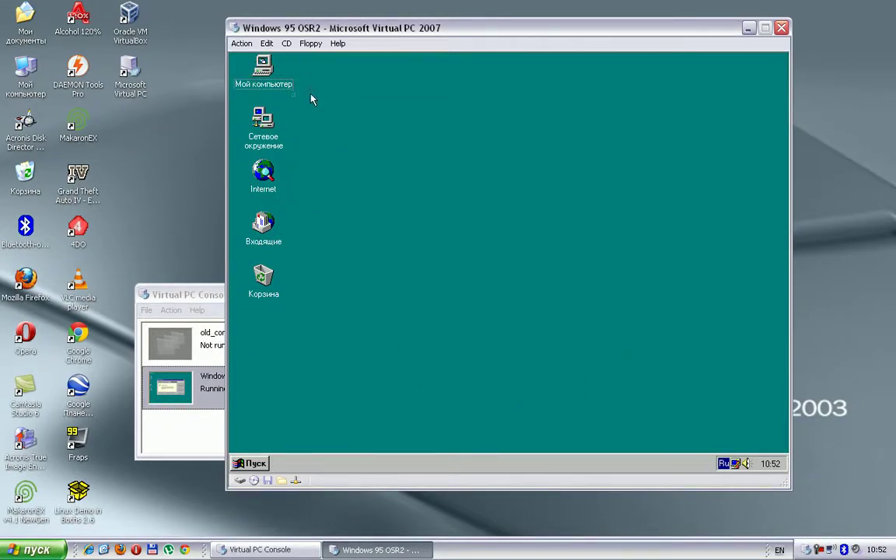
# - Connect physical CD drive E: to the virtual machine and launch the Windows Commander v4.03 - RUS setup from the disc's Программы - оболочки section
pyautogui.click(310, 45)
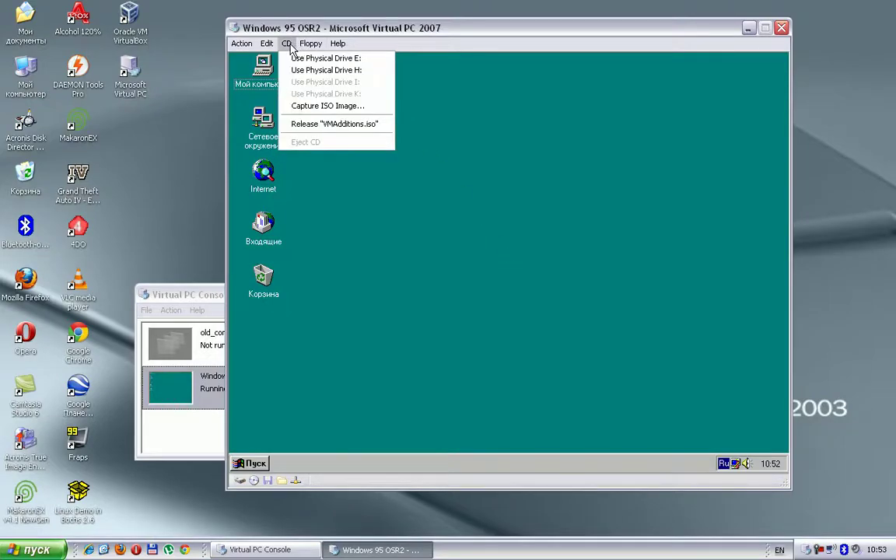
pyautogui.click(467, 235)
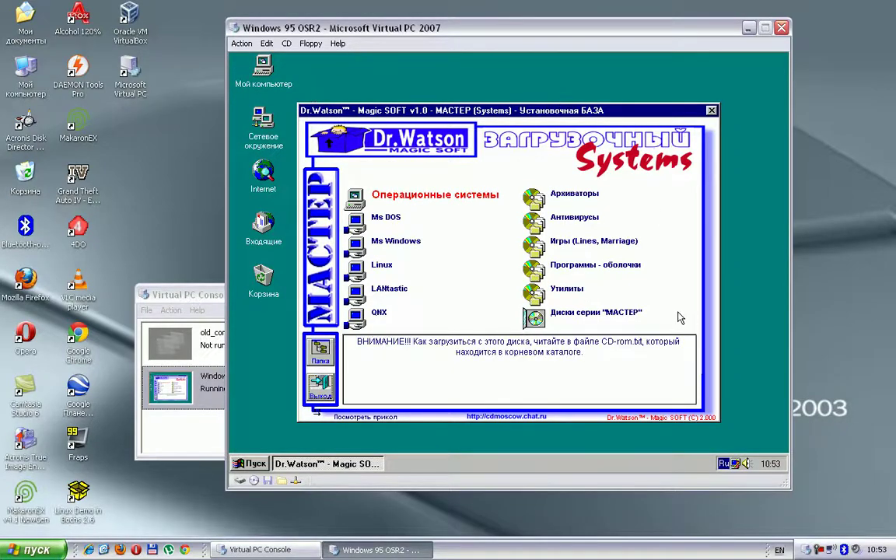
pyautogui.doubleClick(623, 271)
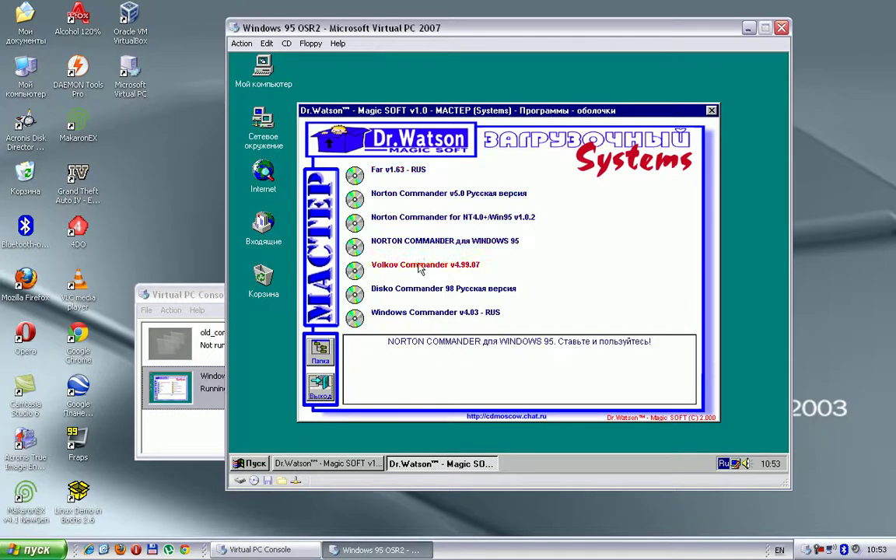
pyautogui.click(432, 314)
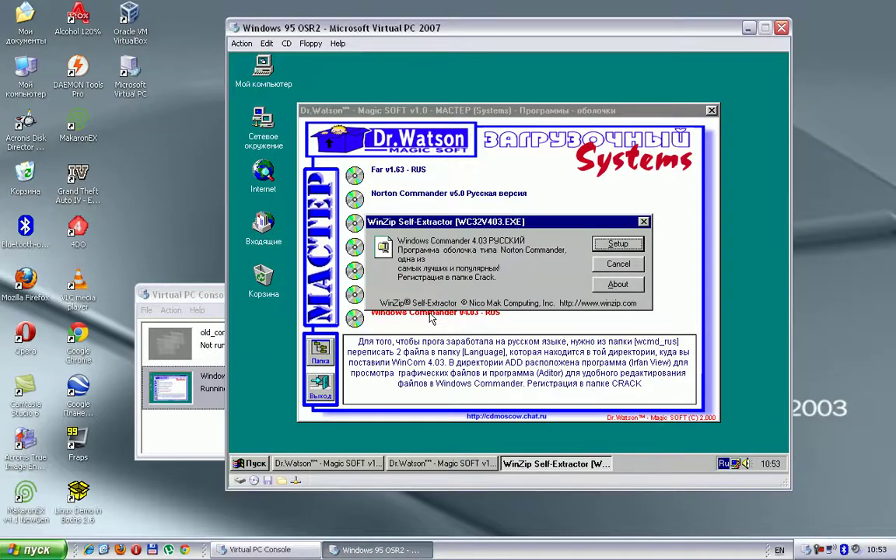
pyautogui.click(633, 247)
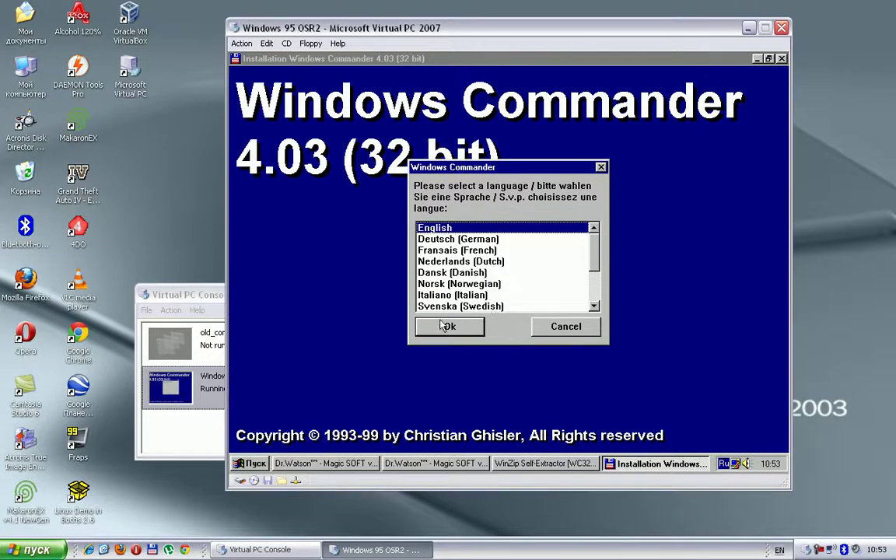
# - Install Windows Commander 4.03 in English with all other languages included and a Start menu group created
pyautogui.moveTo(600, 268); pyautogui.dragTo(604, 234)
pyautogui.click(451, 326)
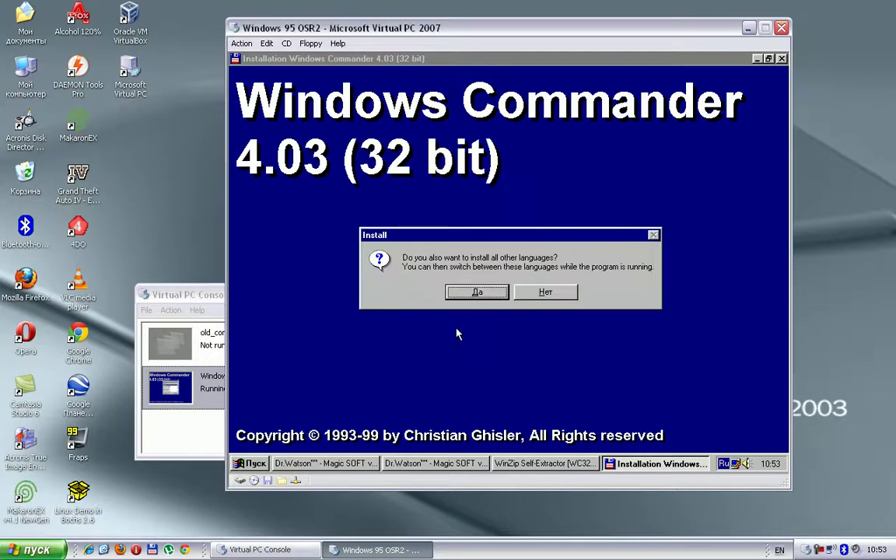
pyautogui.click(477, 293)
pyautogui.click(483, 279)
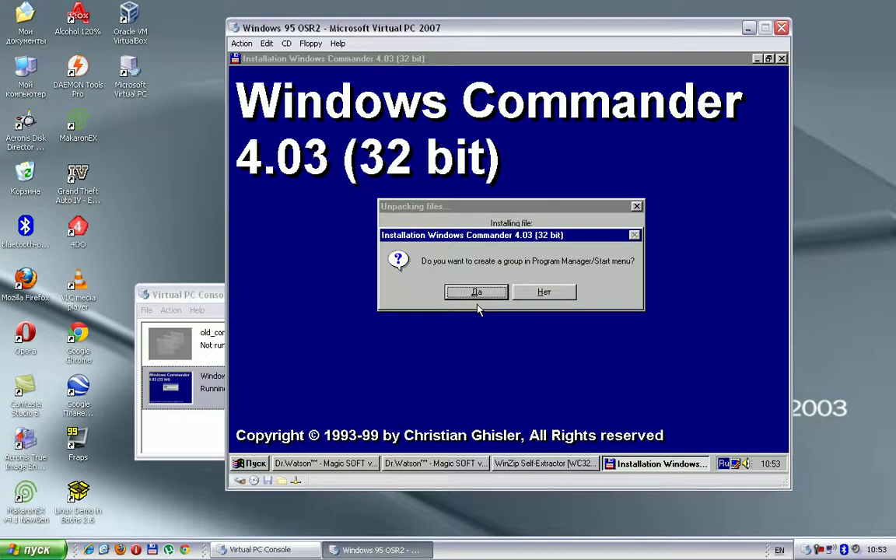
pyautogui.click(476, 292)
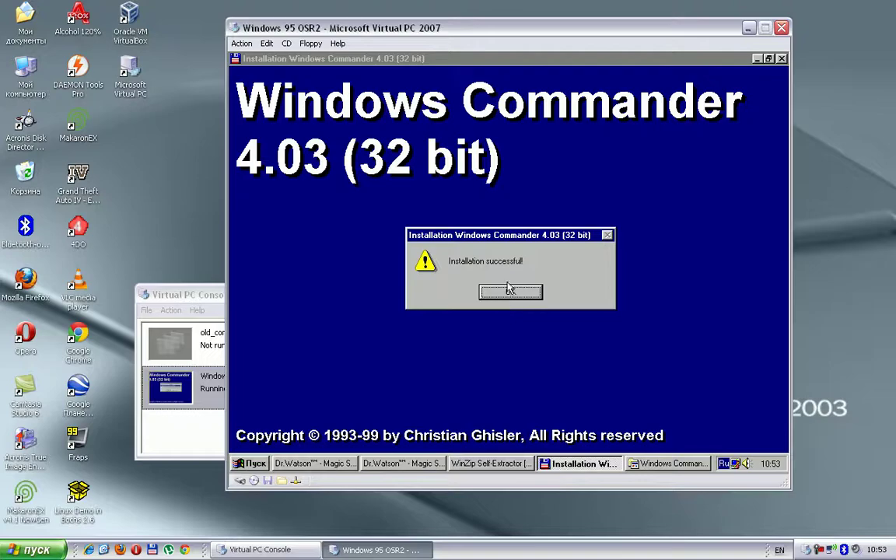
pyautogui.click(510, 291)
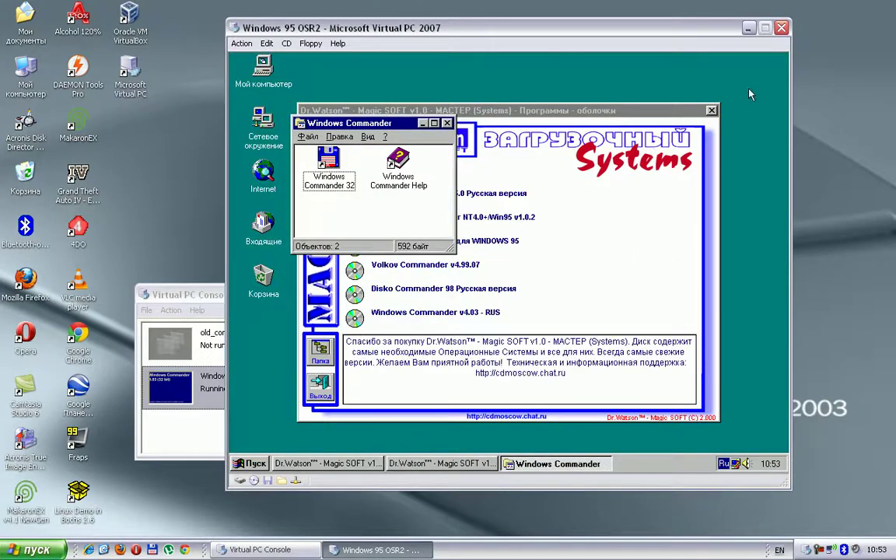
# - Close the disc's menu windows and start Windows Commander 32, accepting its default configuration
pyautogui.click(711, 110)
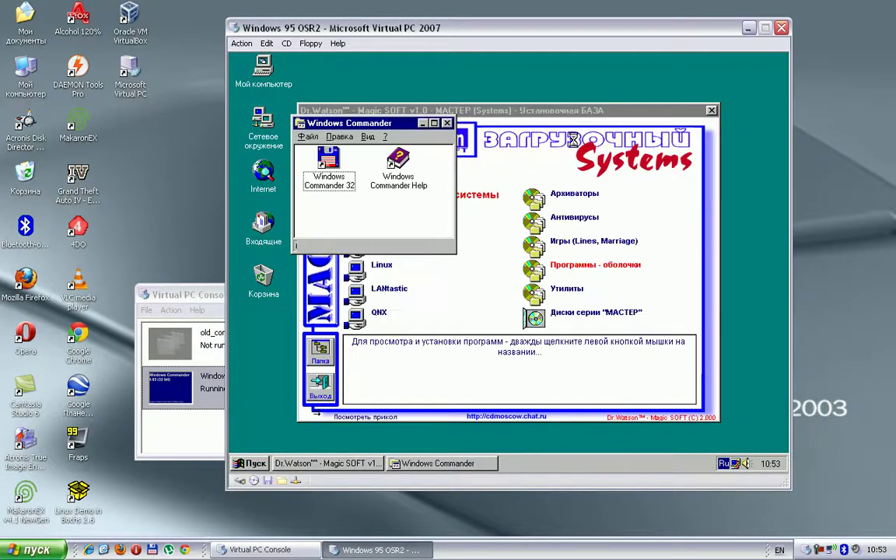
pyautogui.click(711, 110)
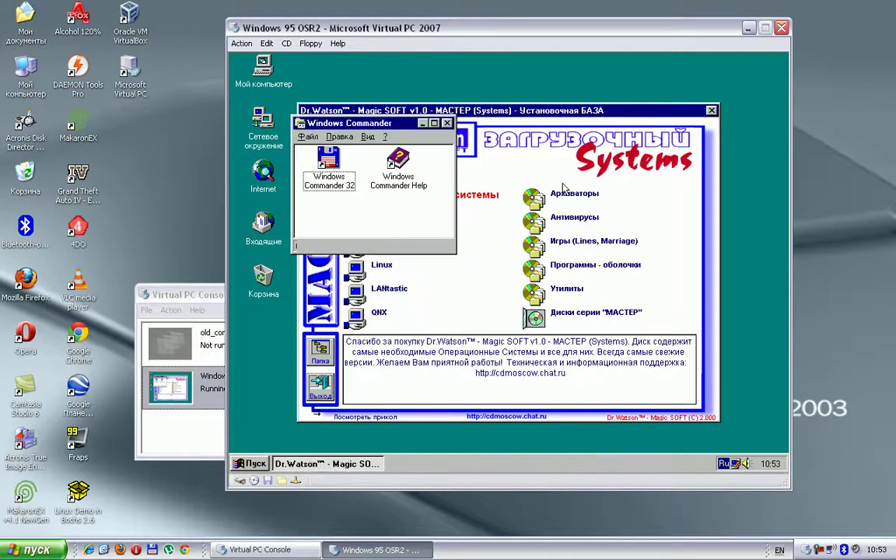
pyautogui.doubleClick(339, 161)
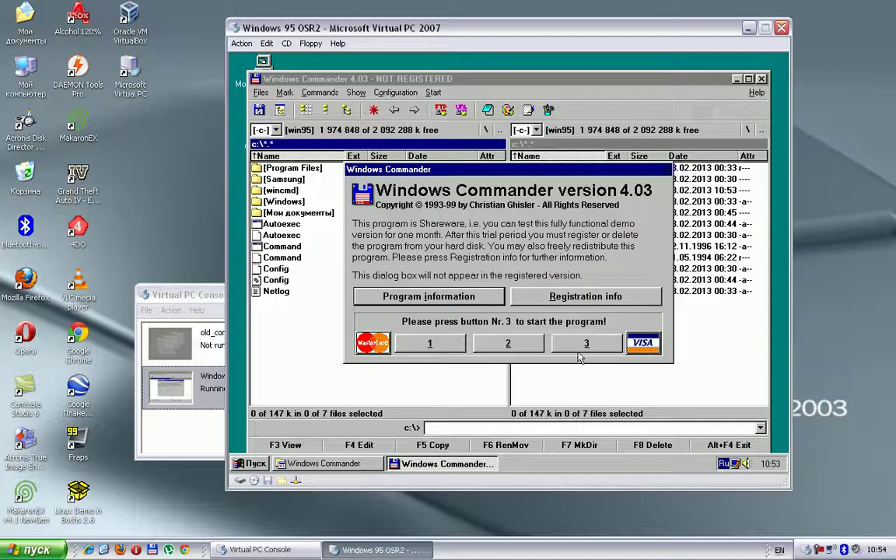
pyautogui.click(576, 343)
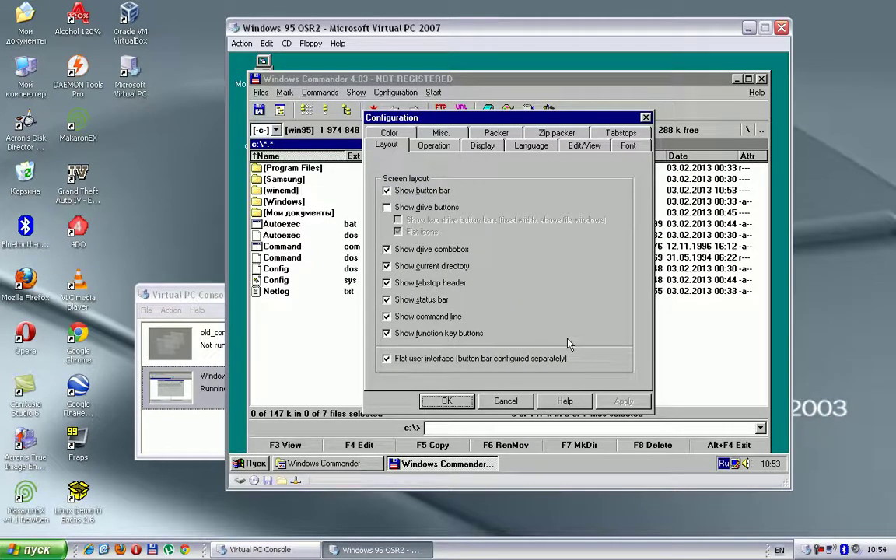
pyautogui.click(441, 404)
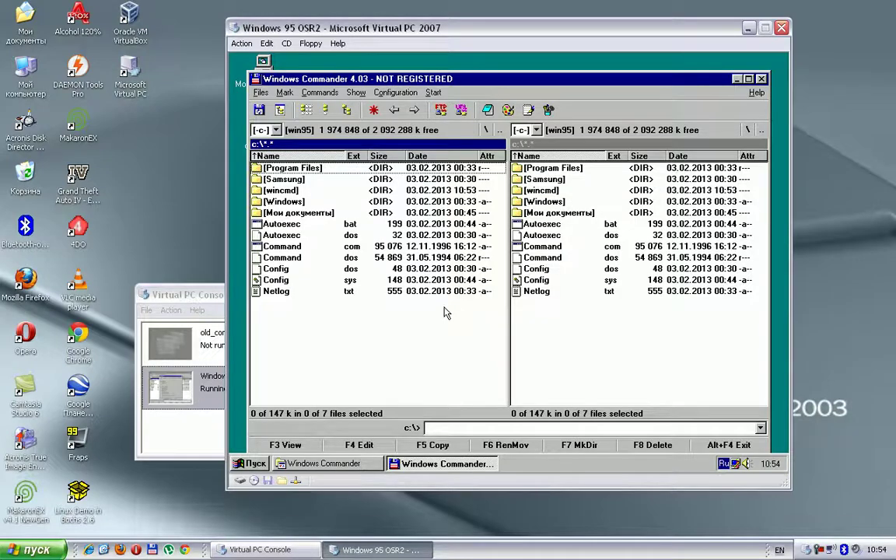
# - Open d:\Windows\System in one file pane and c:\Windows in the other
pyautogui.click(536, 130)
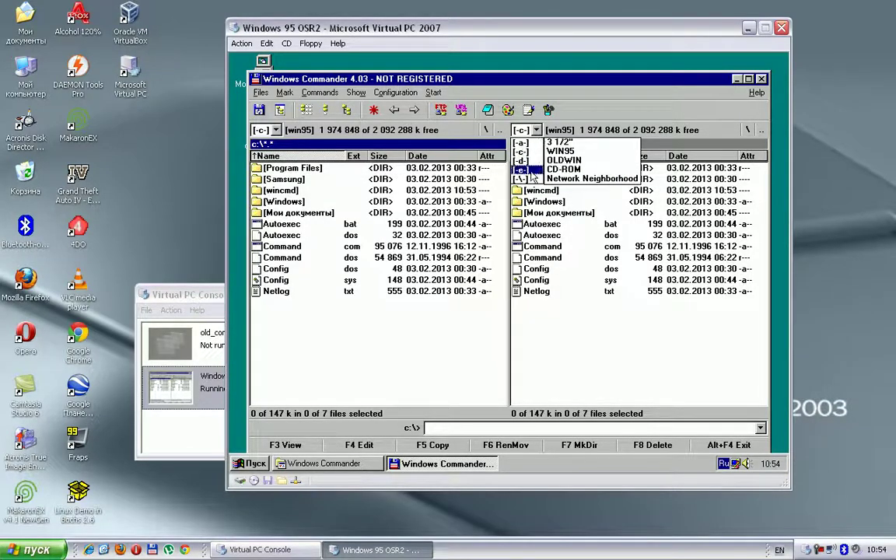
pyautogui.click(521, 161)
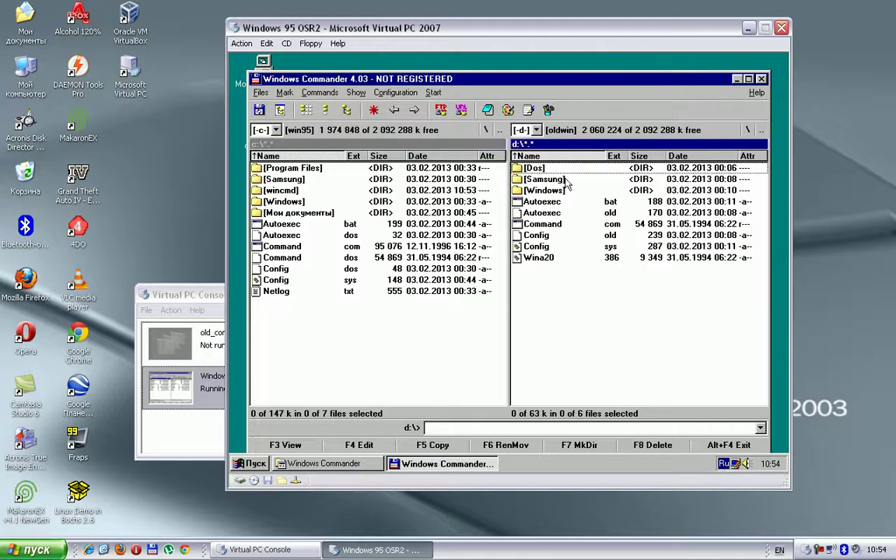
pyautogui.doubleClick(576, 193)
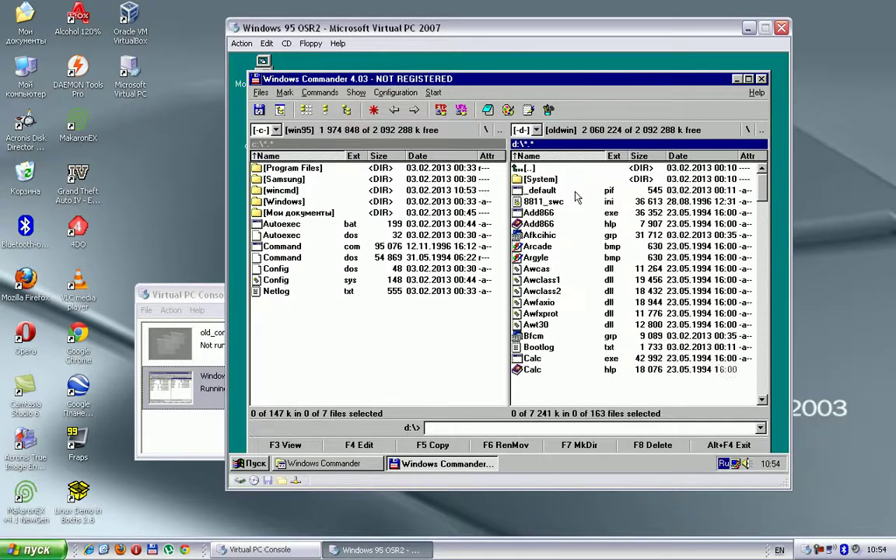
pyautogui.moveTo(762, 187); pyautogui.dragTo(531, 204)
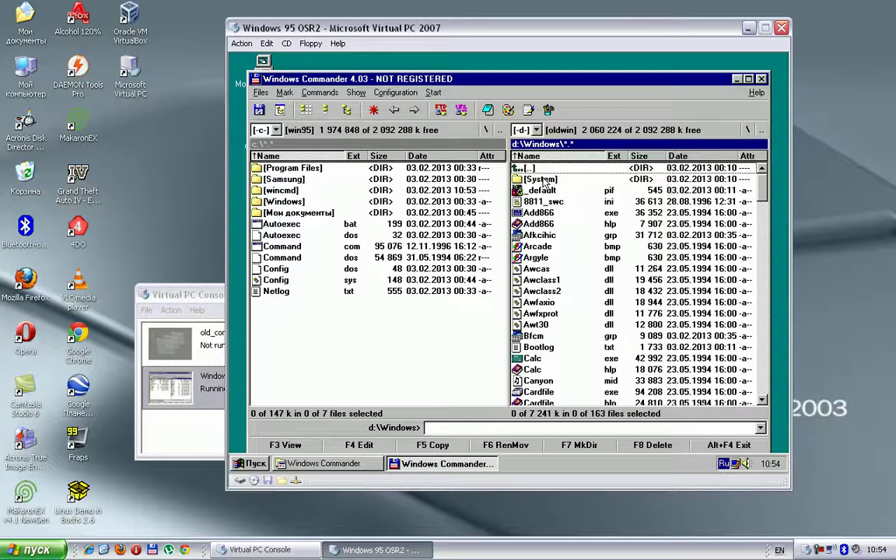
pyautogui.doubleClick(542, 180)
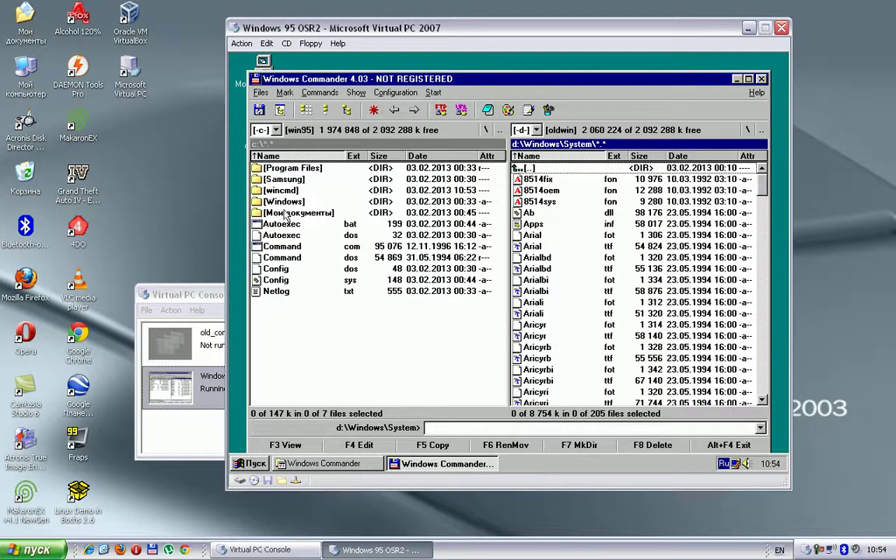
pyautogui.doubleClick(276, 202)
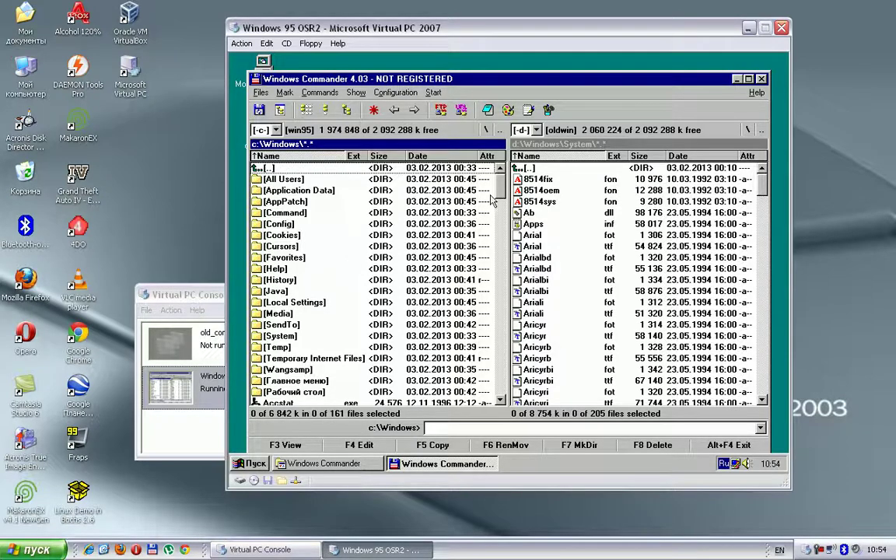
# - Look through the contents of c:\Windows\System, then go back up to c:\Windows
pyautogui.doubleClick(302, 340)
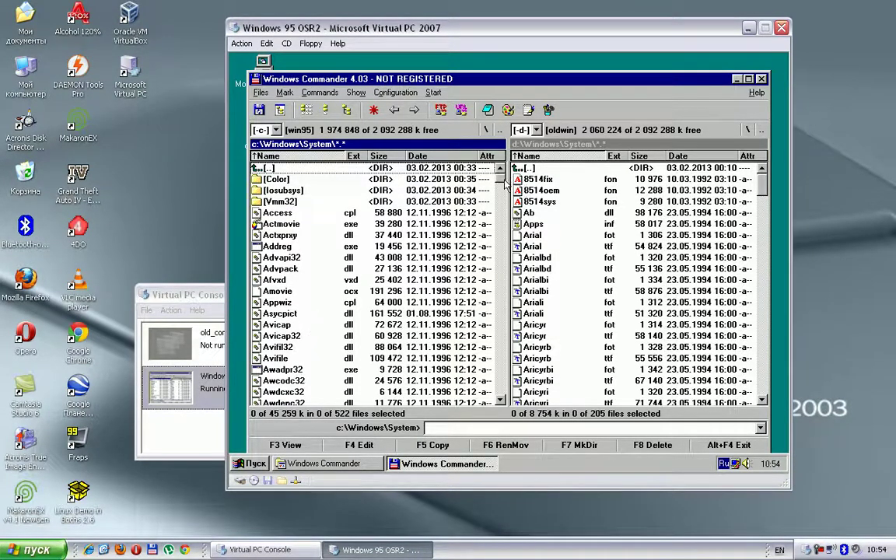
pyautogui.moveTo(504, 180); pyautogui.dragTo(514, 352)
pyautogui.moveTo(513, 364); pyautogui.dragTo(504, 393)
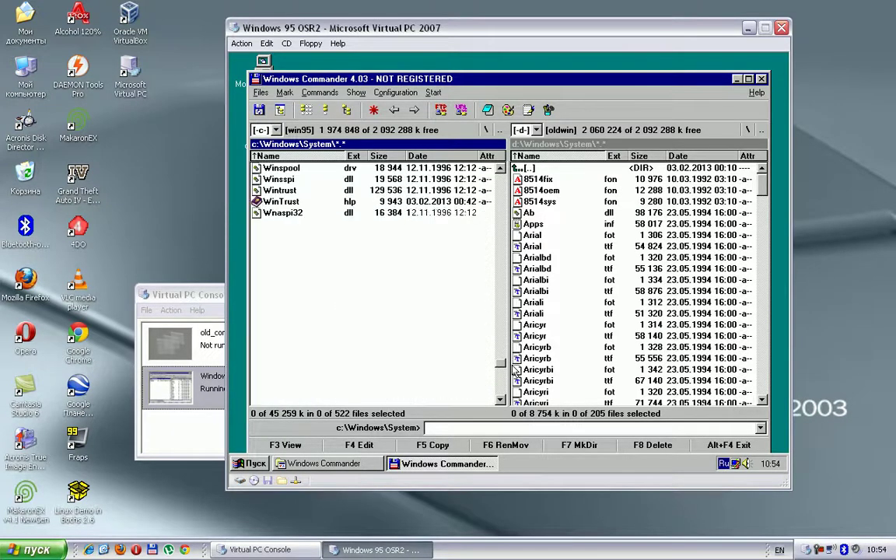
pyautogui.click(501, 239)
pyautogui.moveTo(502, 240); pyautogui.dragTo(502, 165)
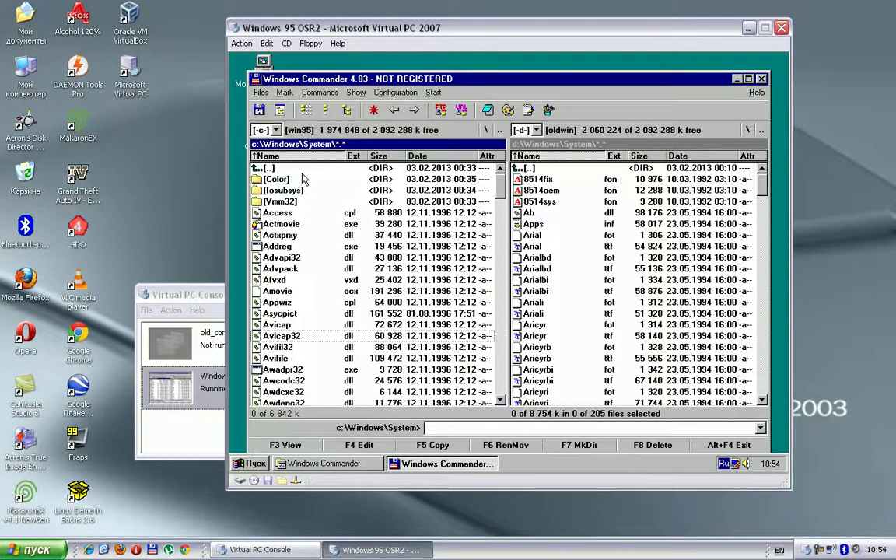
pyautogui.doubleClick(303, 176)
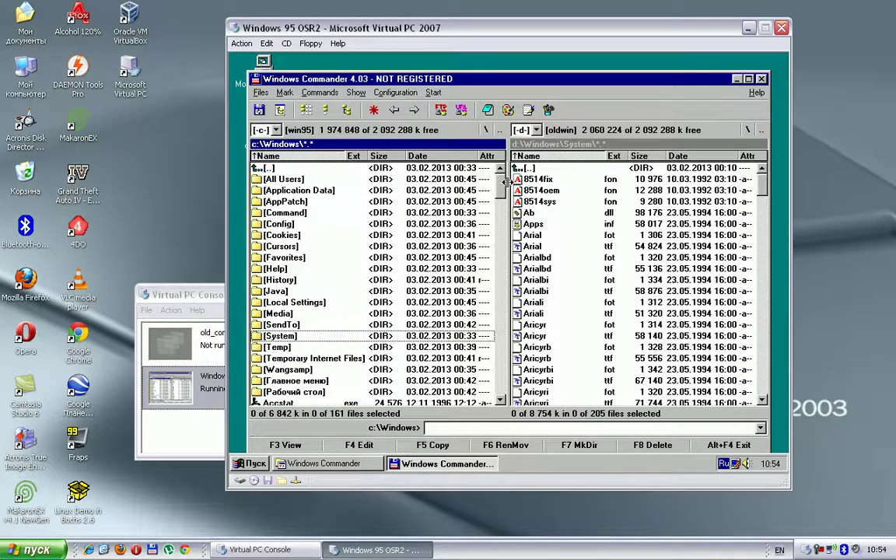
pyautogui.moveTo(502, 194); pyautogui.dragTo(504, 163)
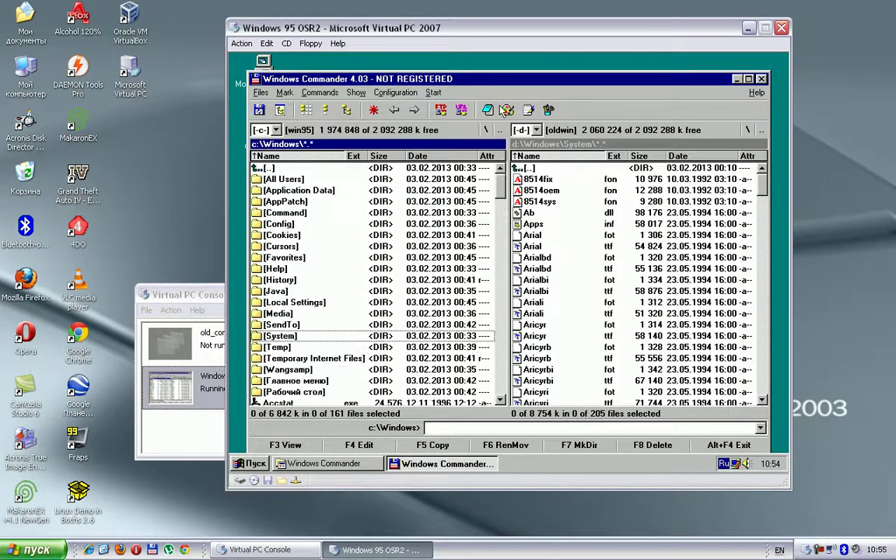
# - Start a file search in c:\WINDOWS, entering * as the beginning of the file name pattern
pyautogui.click(395, 92)
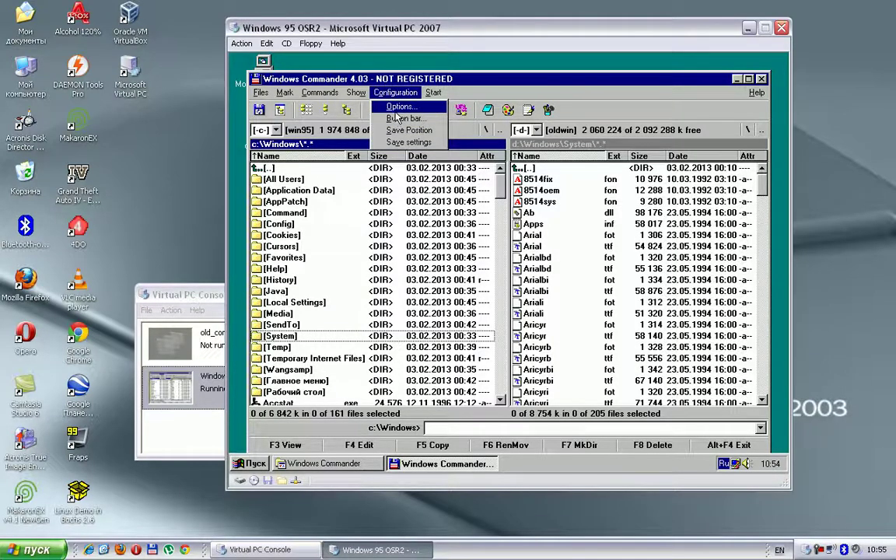
pyautogui.moveTo(362, 94)
pyautogui.moveTo(389, 94)
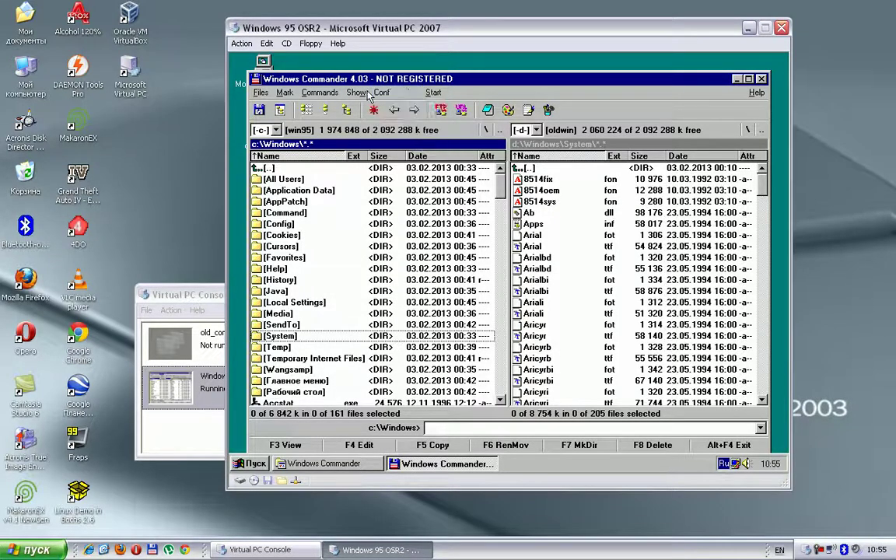
pyautogui.moveTo(323, 94)
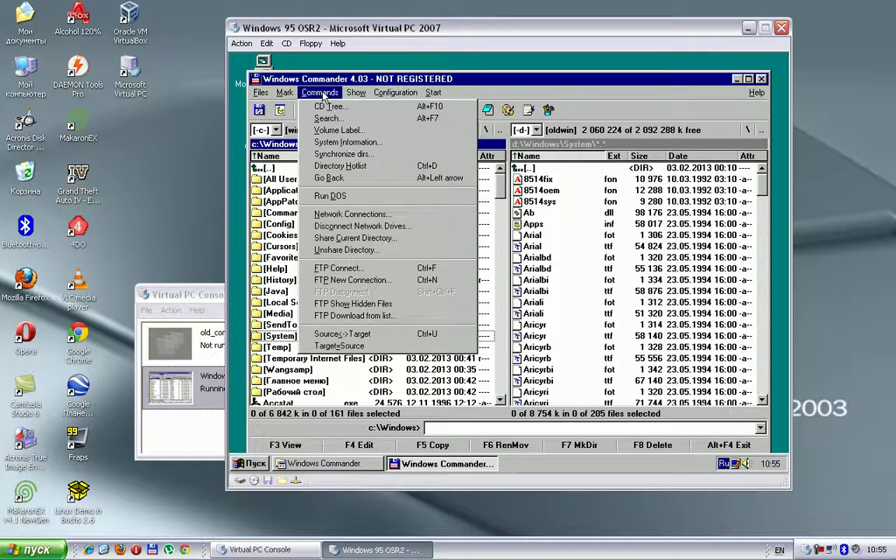
pyautogui.click(327, 118)
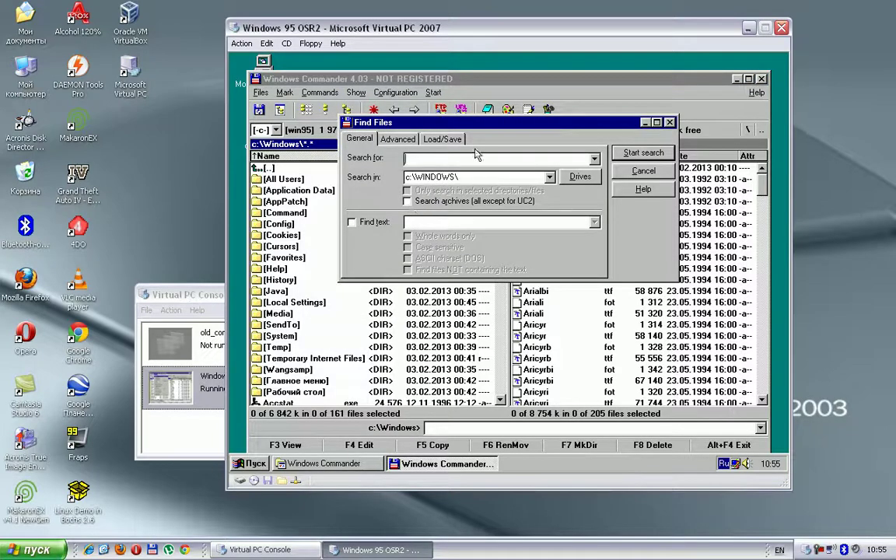
pyautogui.write('*ю')
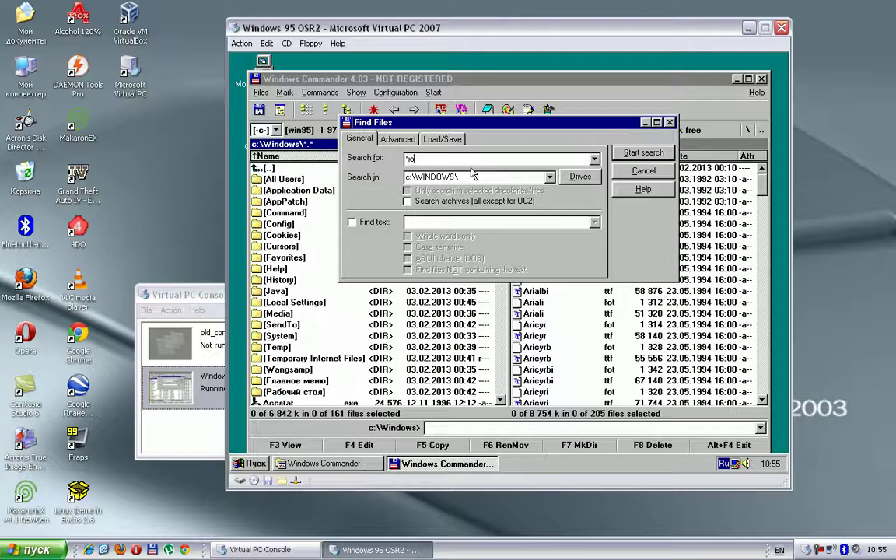
pyautogui.press('BackSpace')
pyautogui.hotkey('alt', 'shift')
# - In the Windows 95 keyboard properties, make Английский (США) the default language and set Ctrl+Shift as the layout switching combination
pyautogui.rightClick(724, 463)
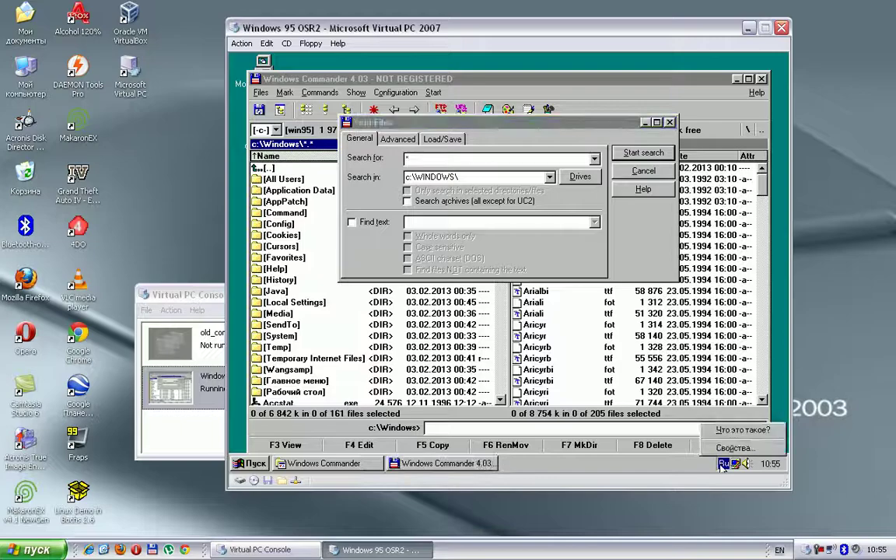
pyautogui.click(736, 448)
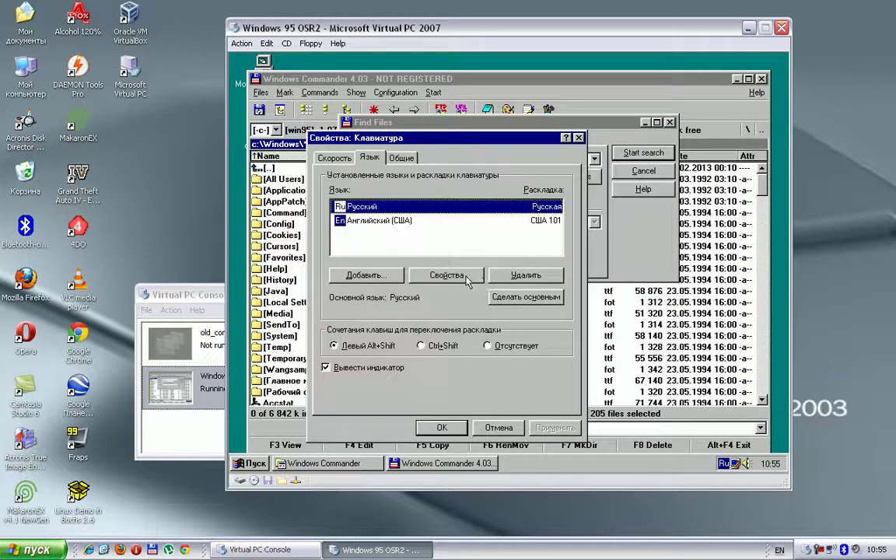
pyautogui.click(466, 281)
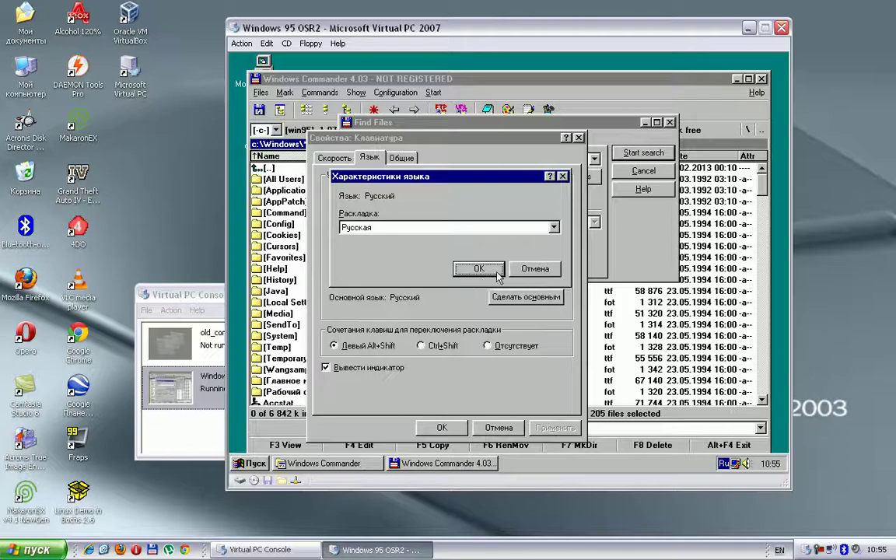
pyautogui.click(496, 273)
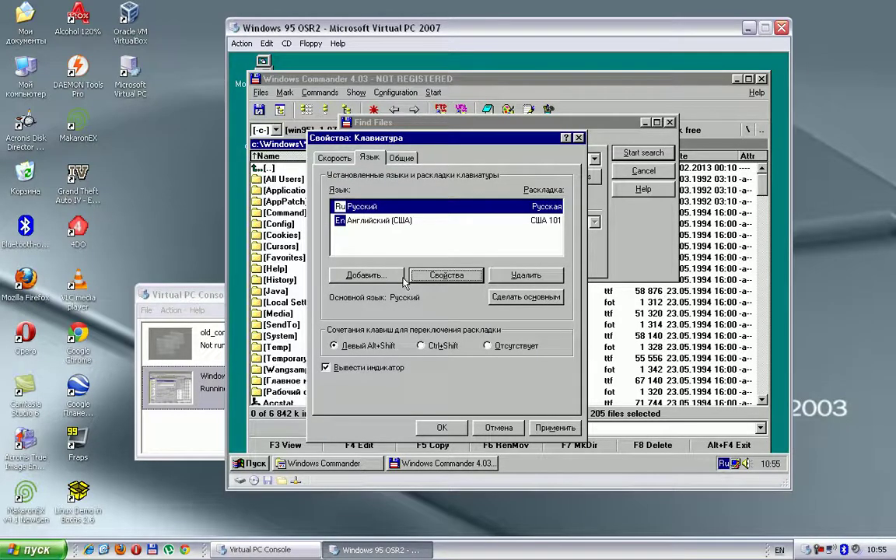
pyautogui.click(421, 223)
pyautogui.click(526, 297)
pyautogui.click(424, 345)
pyautogui.click(555, 428)
pyautogui.press('Return')
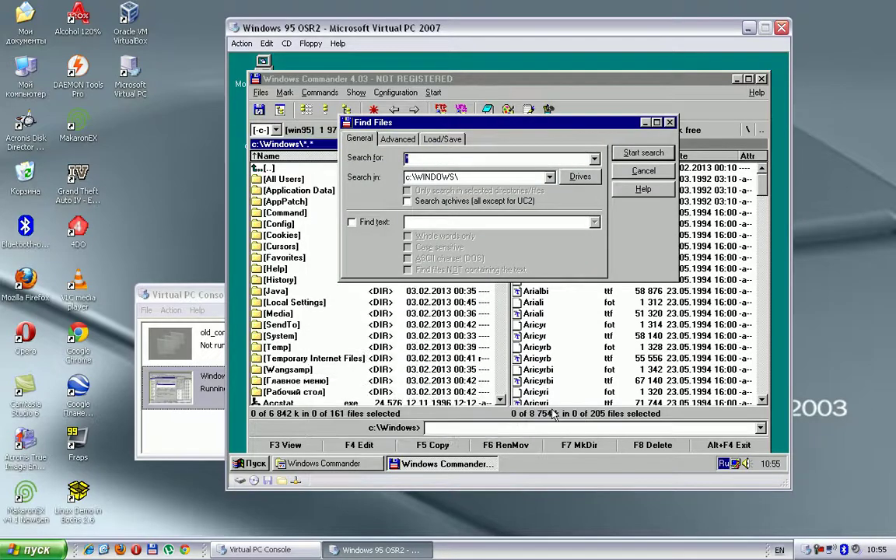
# - Switch to the English layout, search c:\WINDOWS for *.ttf files, and close the search dialog
pyautogui.hotkey('ctrl', 'shift')
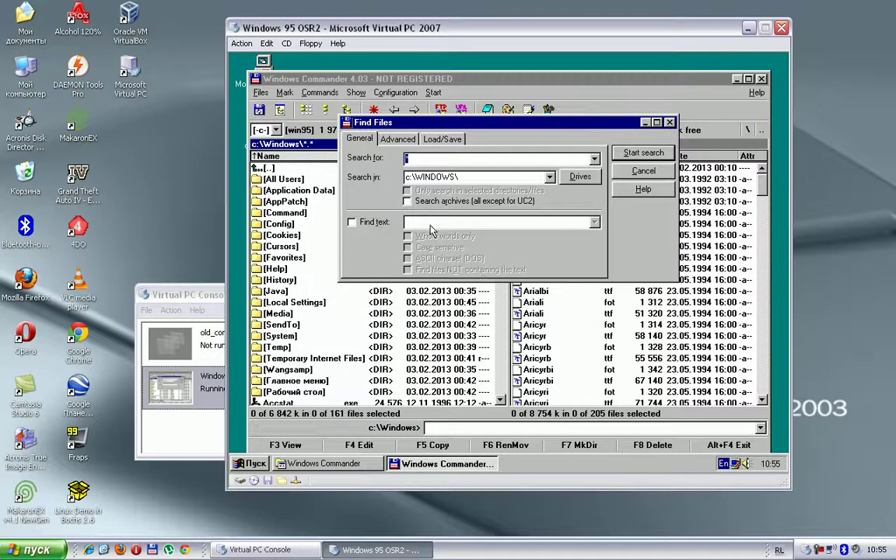
pyautogui.press('End')
pyautogui.write('.ttf')
pyautogui.press('Return')
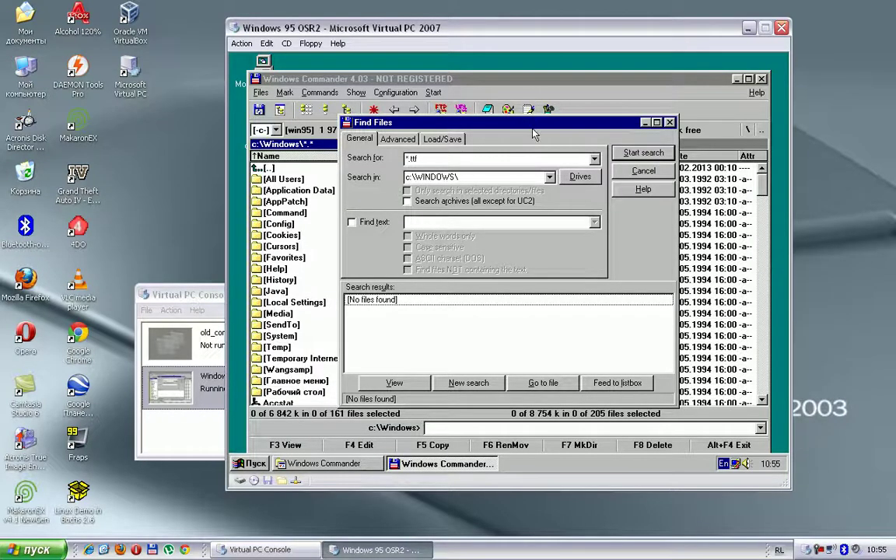
pyautogui.moveTo(534, 134); pyautogui.dragTo(527, 320)
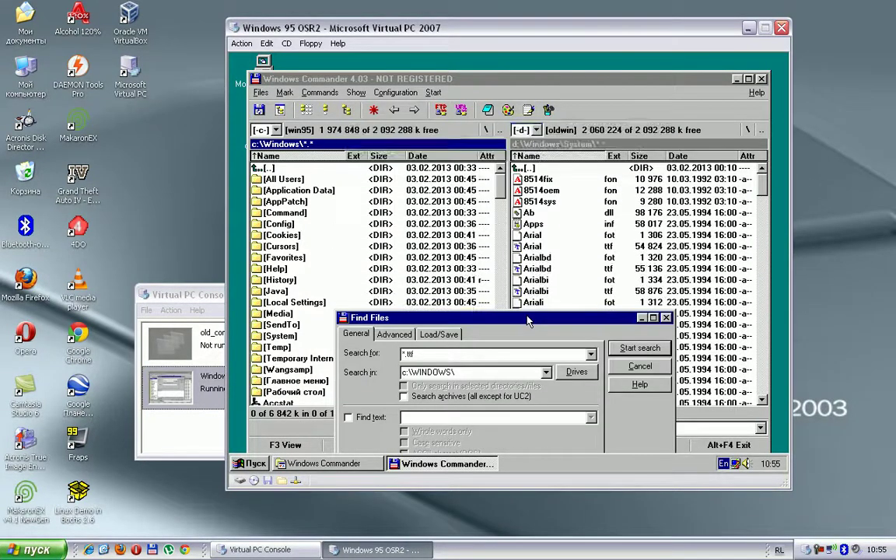
pyautogui.moveTo(528, 321); pyautogui.dragTo(526, 148)
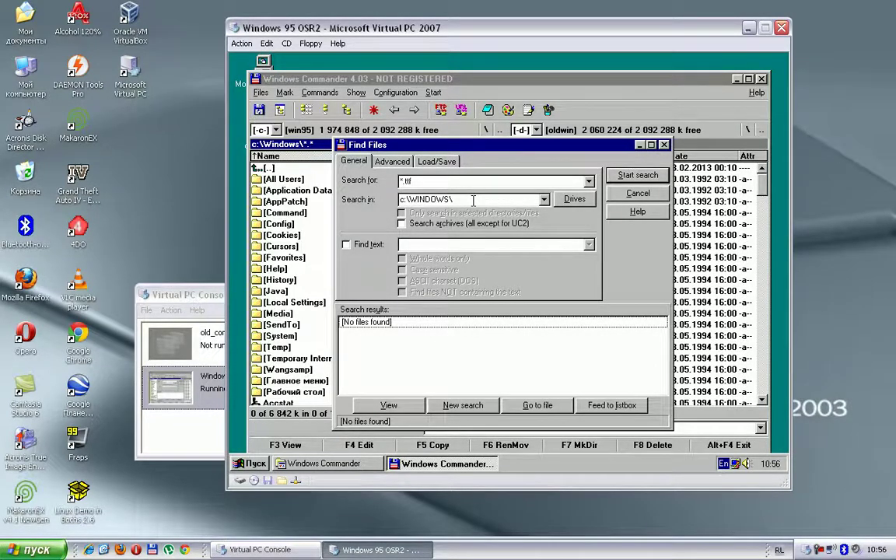
pyautogui.click(424, 181)
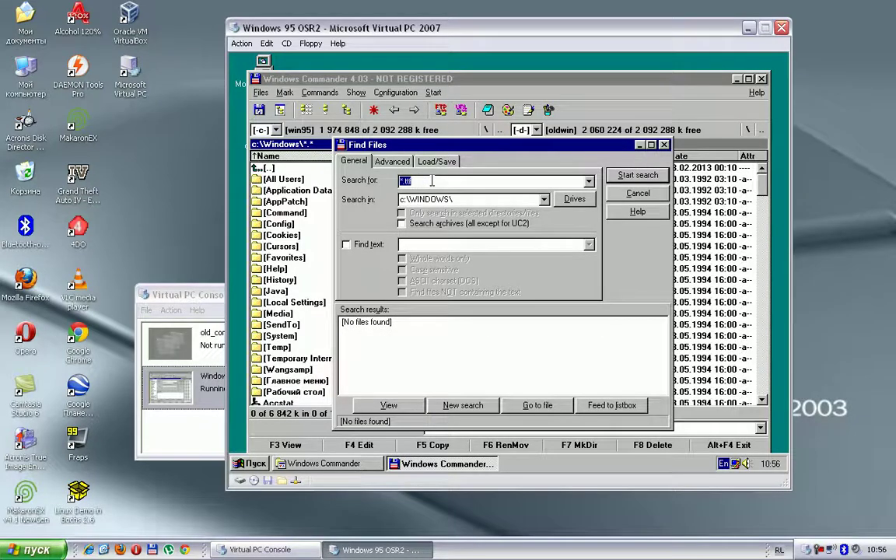
pyautogui.moveTo(442, 146); pyautogui.dragTo(455, 161)
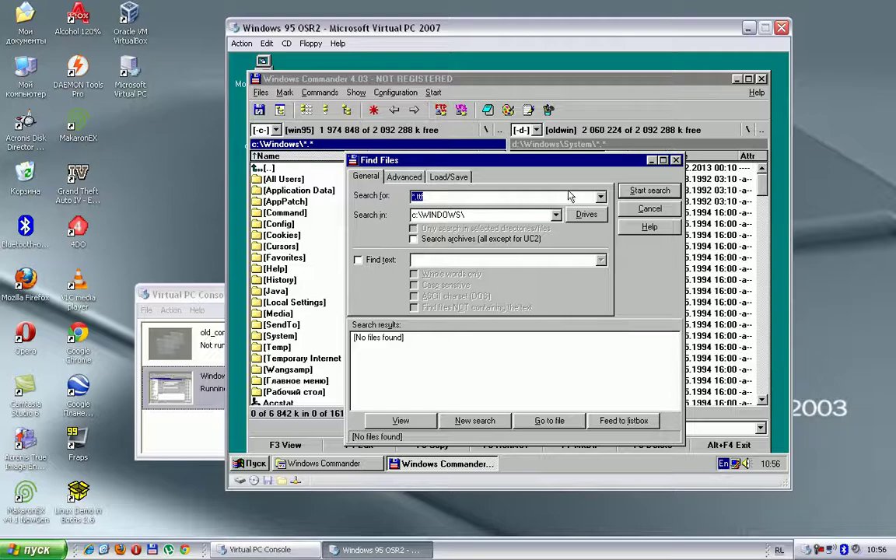
pyautogui.click(650, 210)
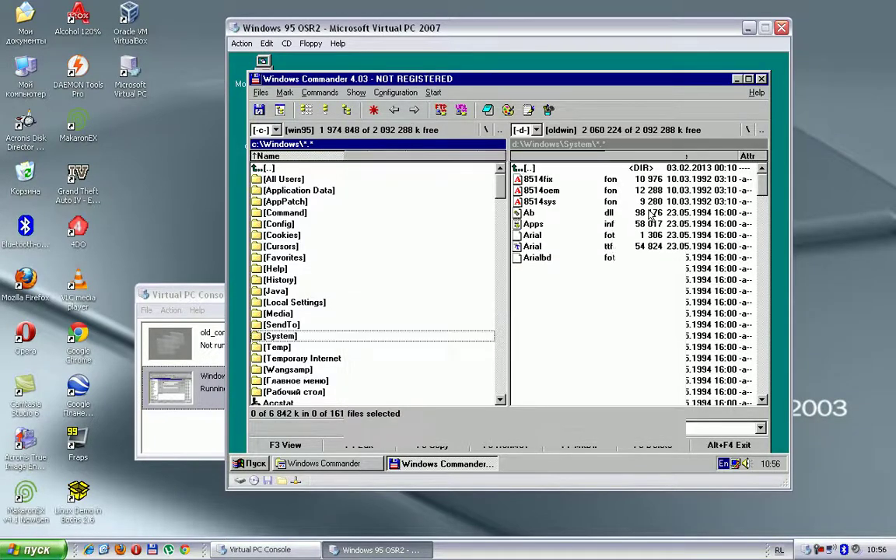
# - Enable the display of hidden and system files in the Windows Commander configuration
pyautogui.click(403, 92)
pyautogui.click(398, 109)
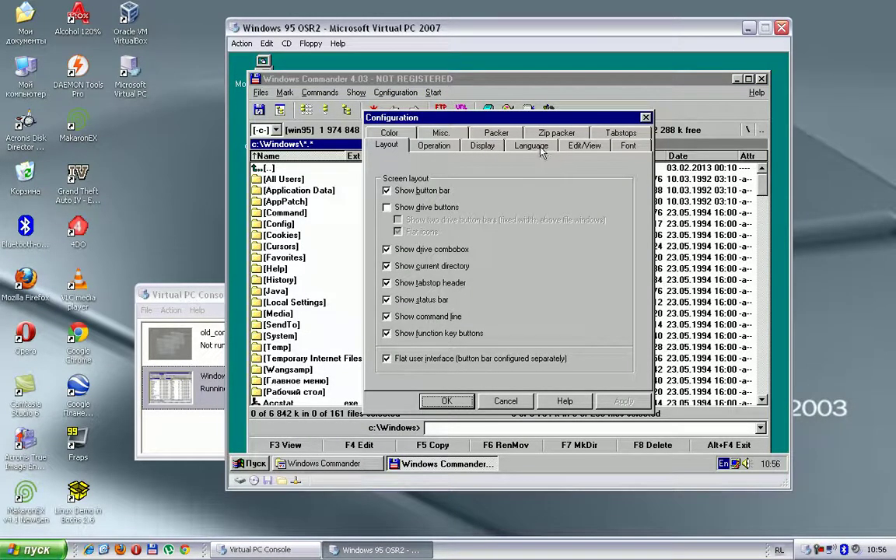
pyautogui.click(575, 149)
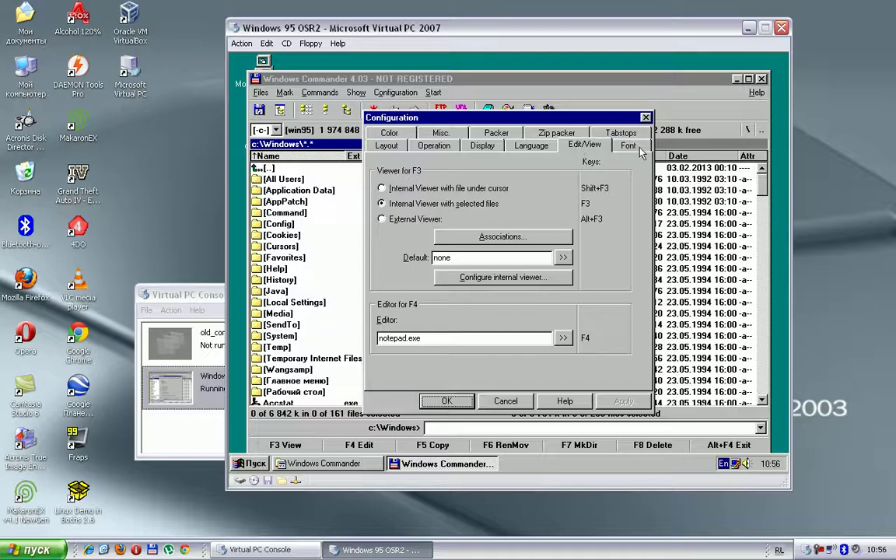
pyautogui.click(634, 134)
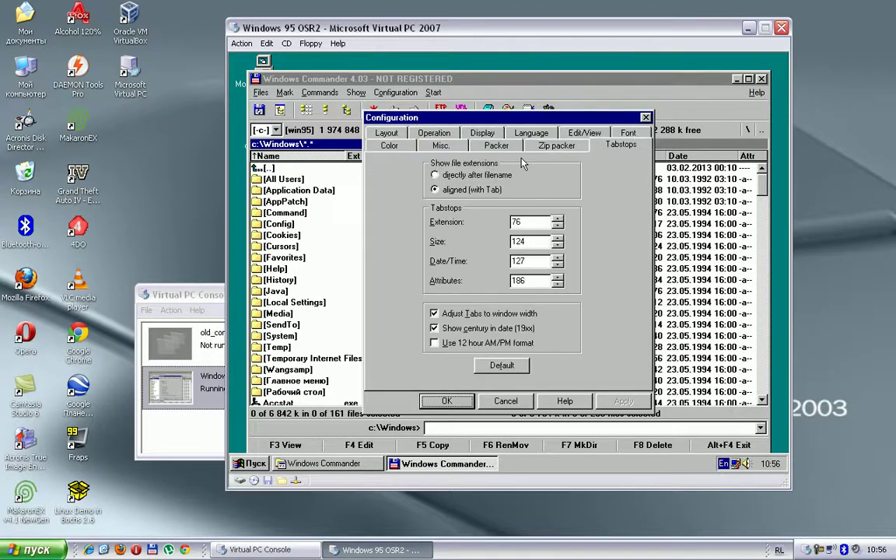
pyautogui.click(391, 147)
pyautogui.click(445, 147)
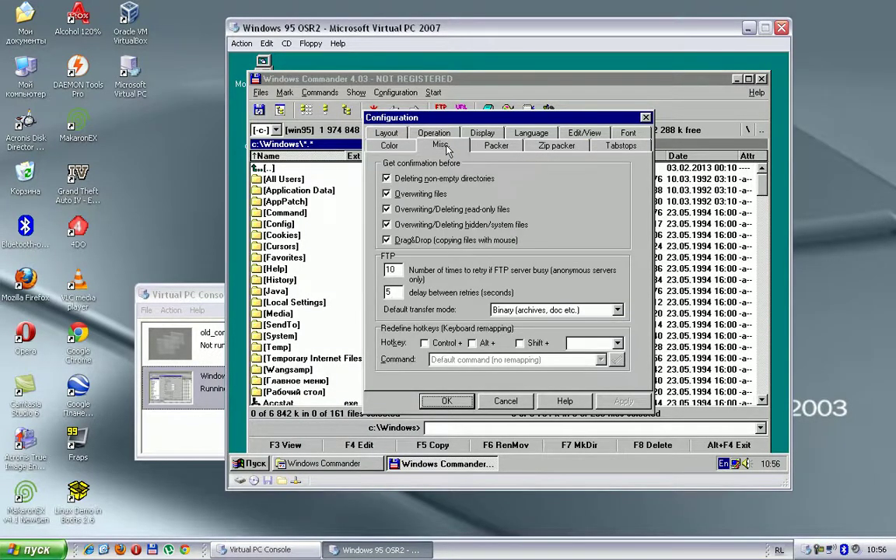
pyautogui.click(434, 134)
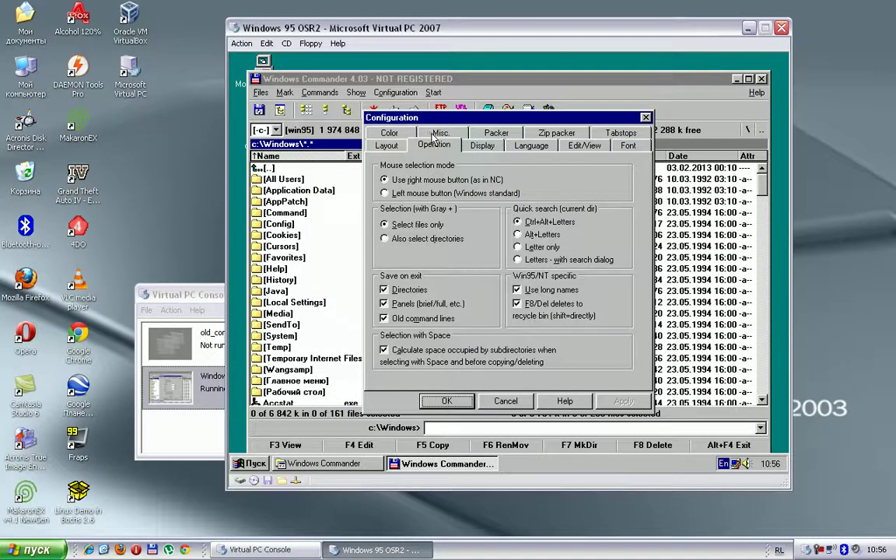
pyautogui.click(488, 146)
pyautogui.click(420, 207)
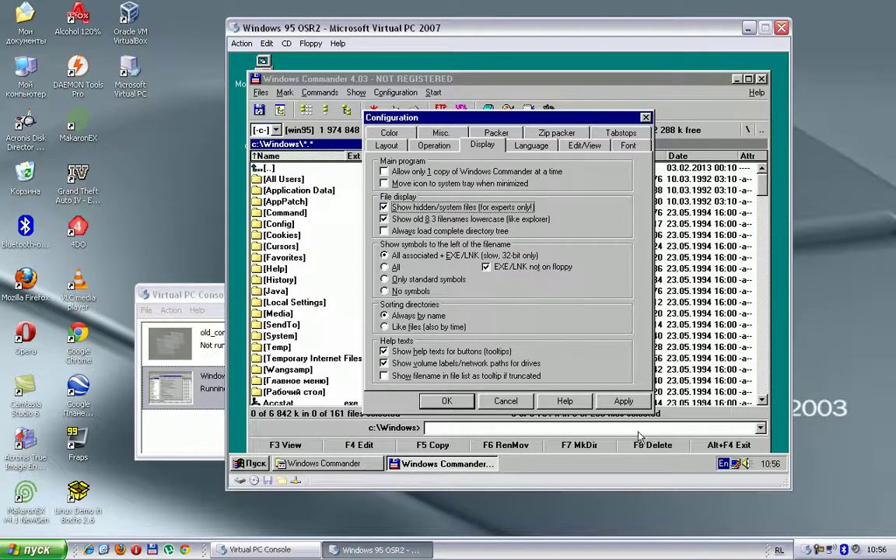
pyautogui.click(623, 401)
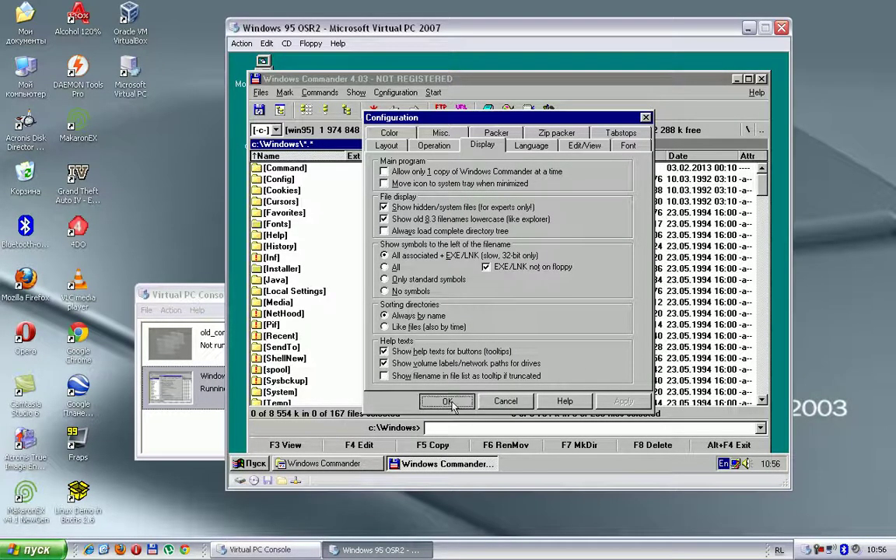
pyautogui.click(451, 403)
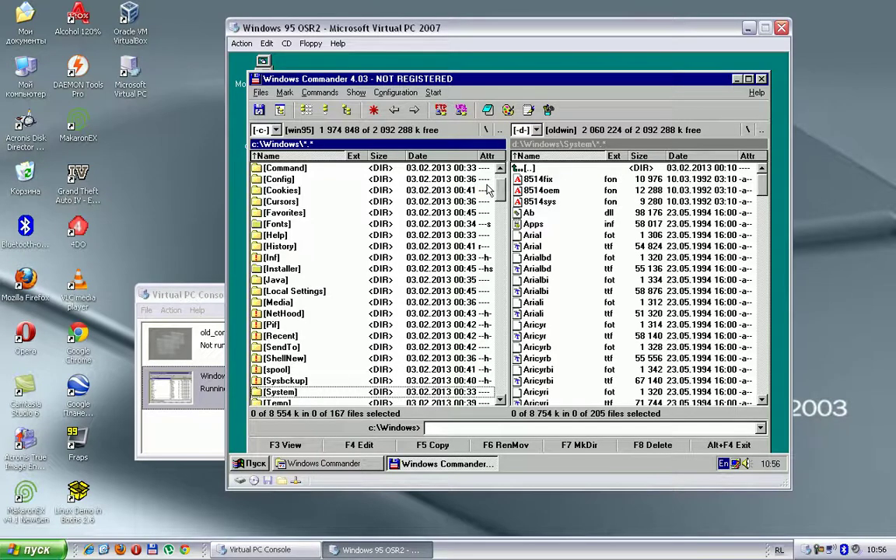
# - Search c:\WINDOWS for *.ttf files again and list the found files in the c: file pane
pyautogui.moveTo(502, 192)
pyautogui.mouseDown()
pyautogui.moveTo(504, 213)
pyautogui.moveTo(504, 173)
pyautogui.mouseUp()
pyautogui.click(351, 213)
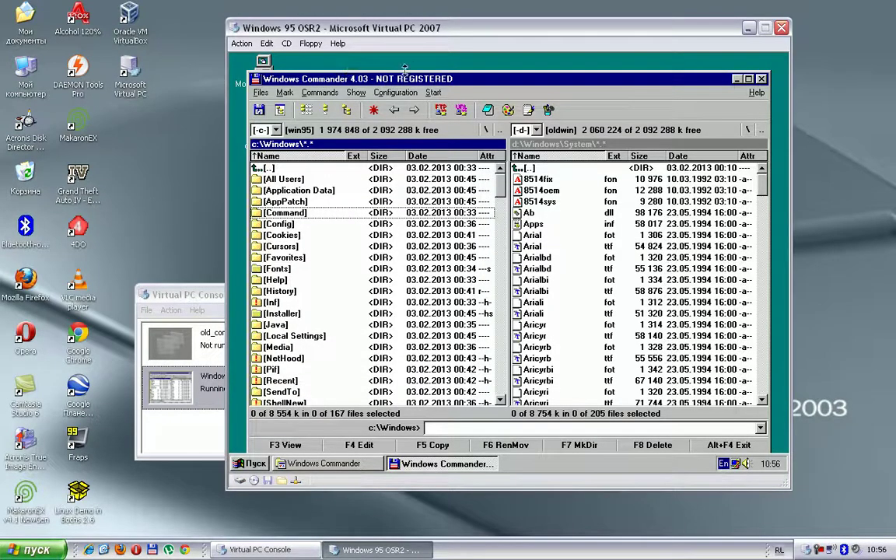
pyautogui.click(355, 92)
pyautogui.press('Right')
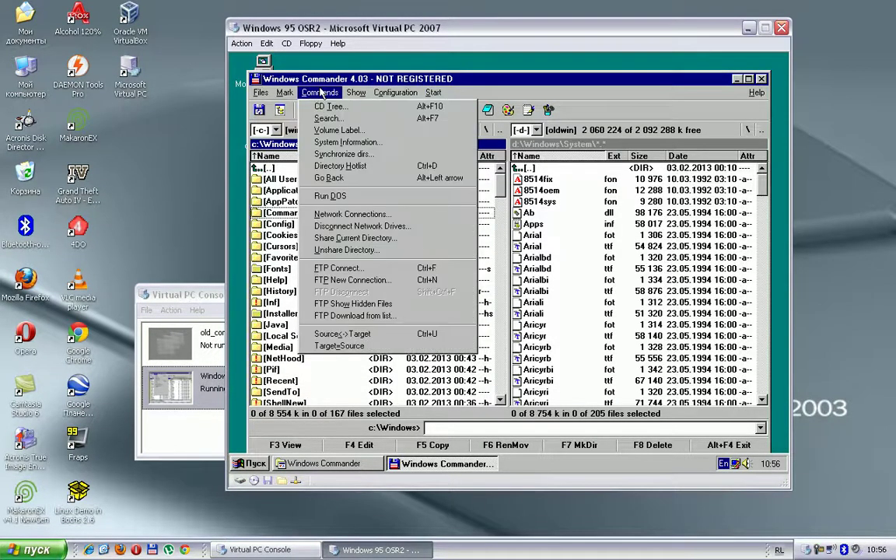
pyautogui.click(303, 116)
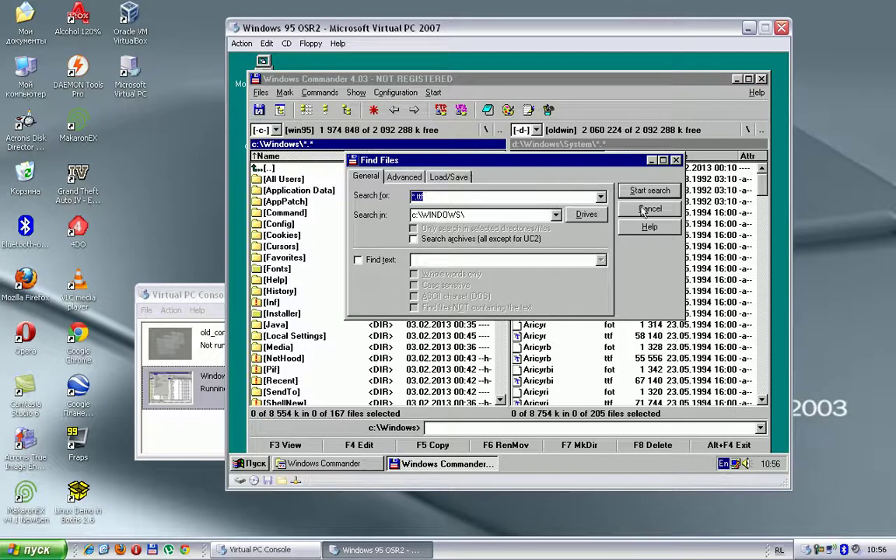
pyautogui.press('Return')
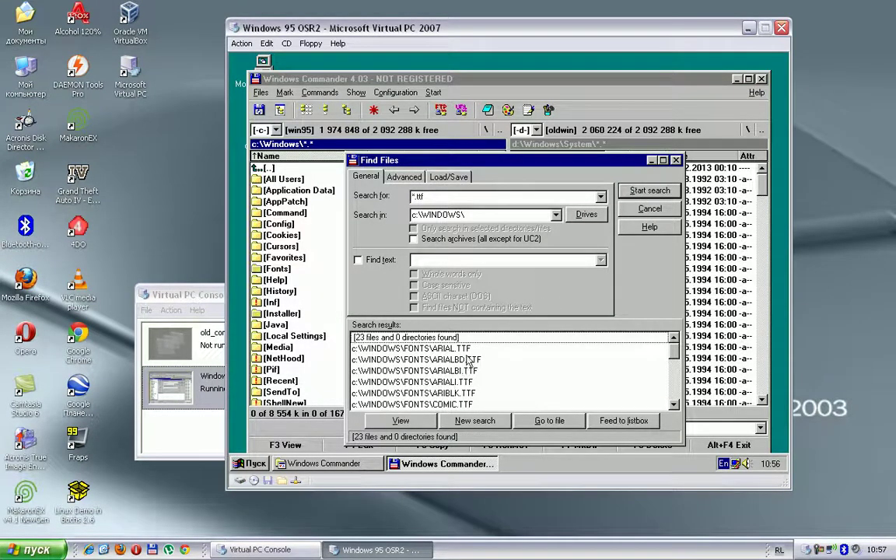
pyautogui.press('Down')
pyautogui.click(605, 421)
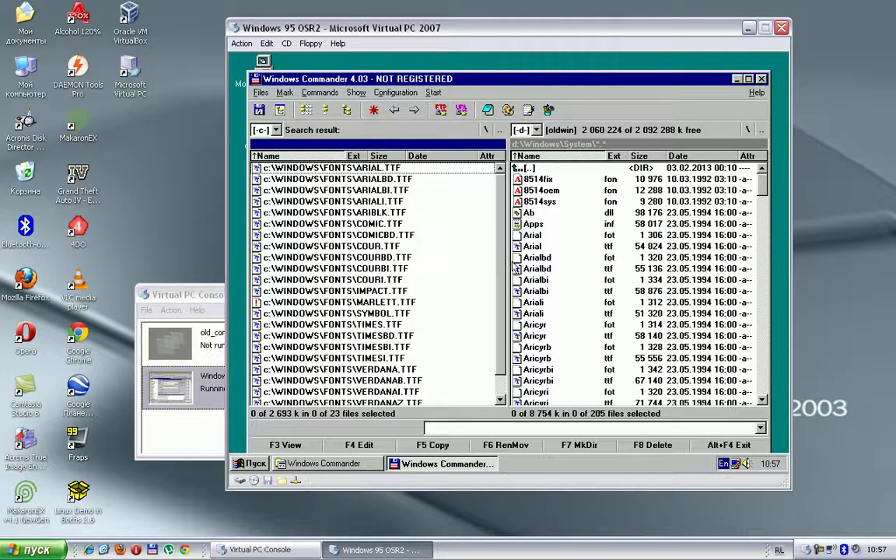
# - Select all the found TTF files and copy them to d:\Windows\System, overwriting all existing fonts
pyautogui.click(403, 170)
pyautogui.moveTo(402, 170); pyautogui.dragTo(378, 310)
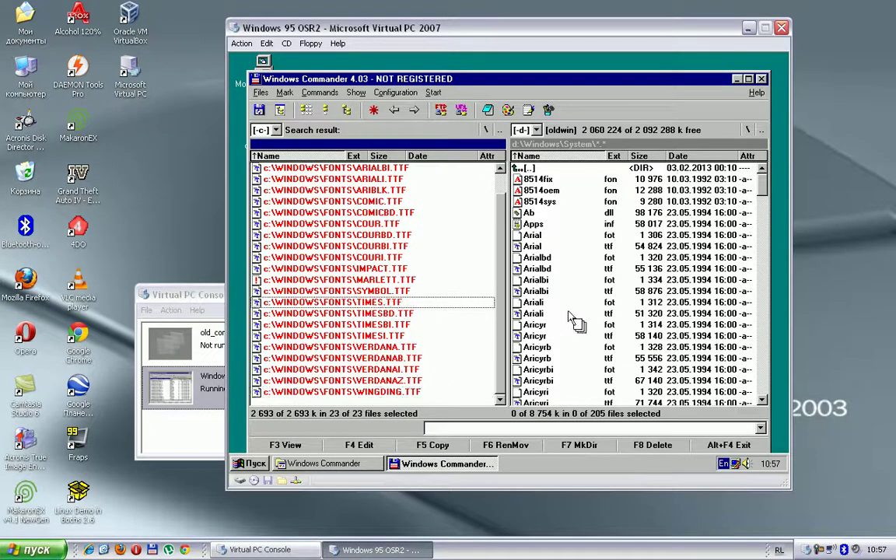
pyautogui.press('F5')
pyautogui.click(434, 308)
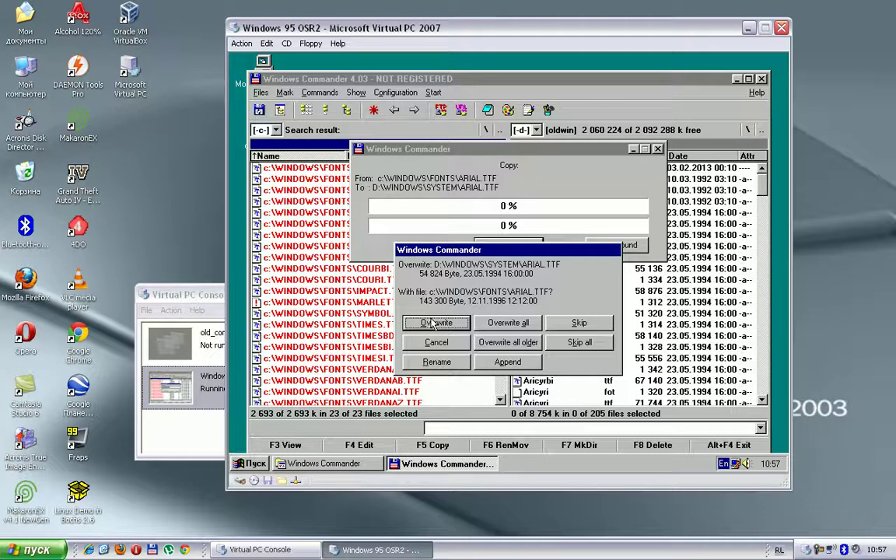
pyautogui.click(433, 322)
pyautogui.click(433, 322)
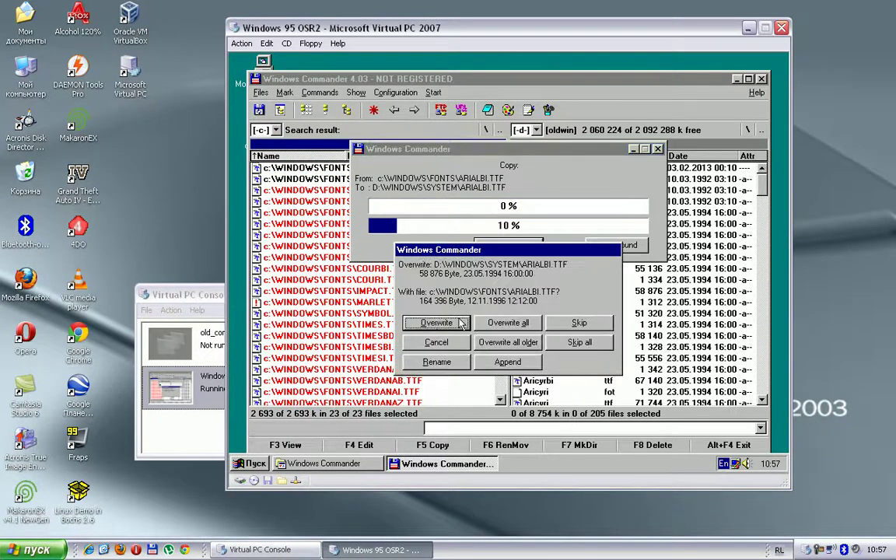
pyautogui.click(492, 324)
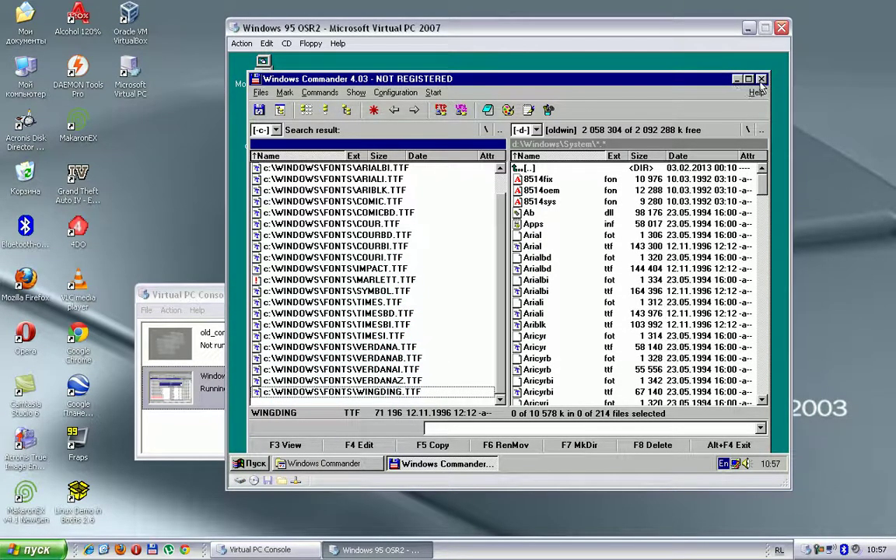
# - Close Windows Commander and its program folder window, and shut down Windows 95
pyautogui.hotkey('alt', 'F4')
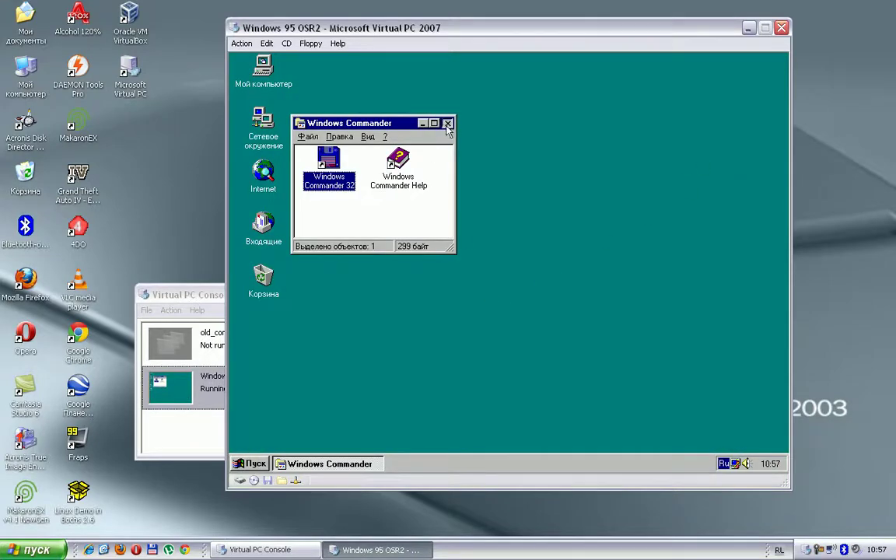
pyautogui.click(448, 124)
pyautogui.click(257, 464)
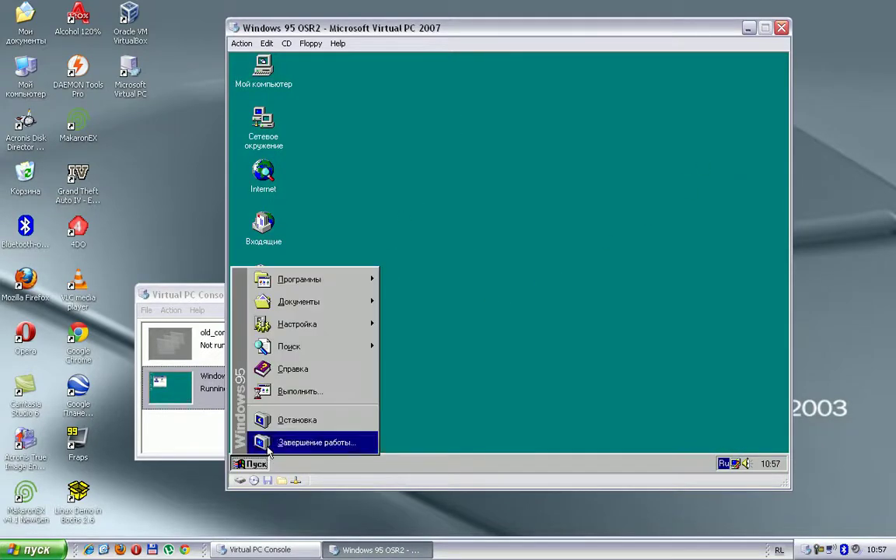
pyautogui.click(269, 442)
pyautogui.press('Return')
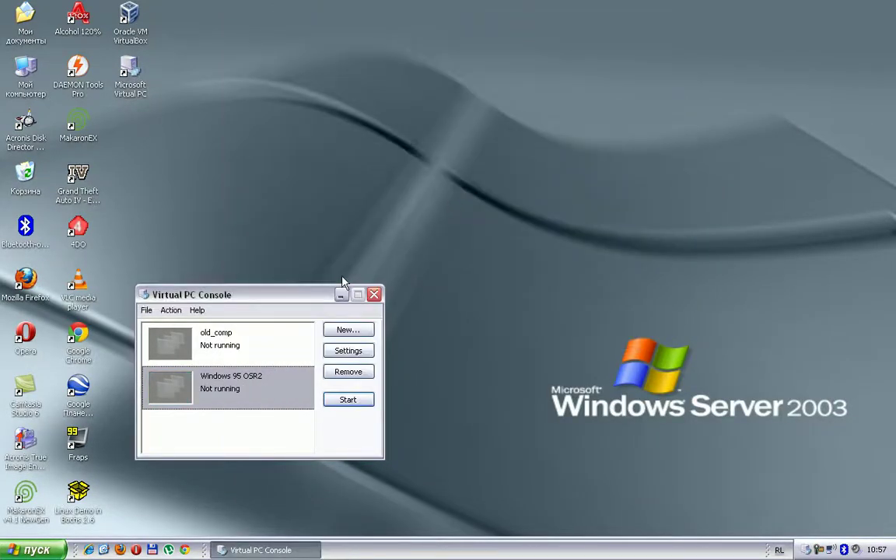
# - Start the old_comp virtual machine and examine how the Program Manager's text and window menu are displayed
pyautogui.doubleClick(232, 347)
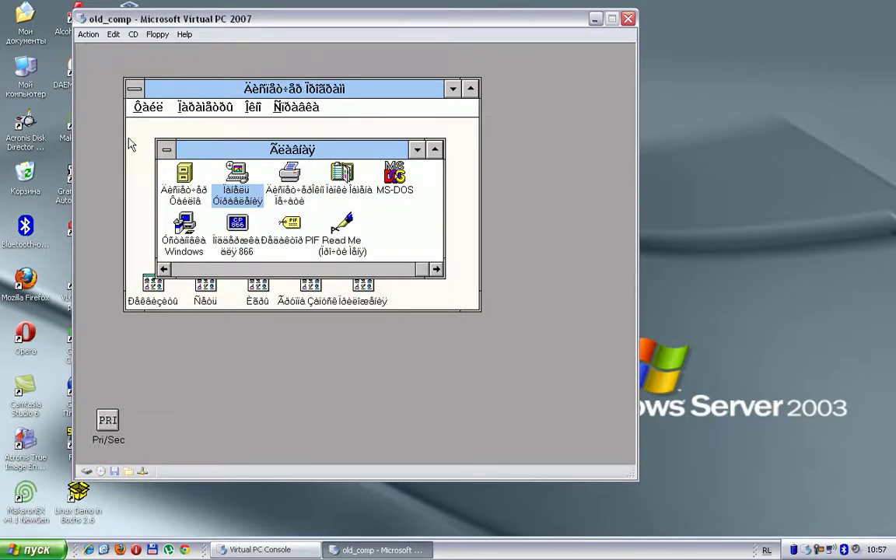
pyautogui.click(133, 88)
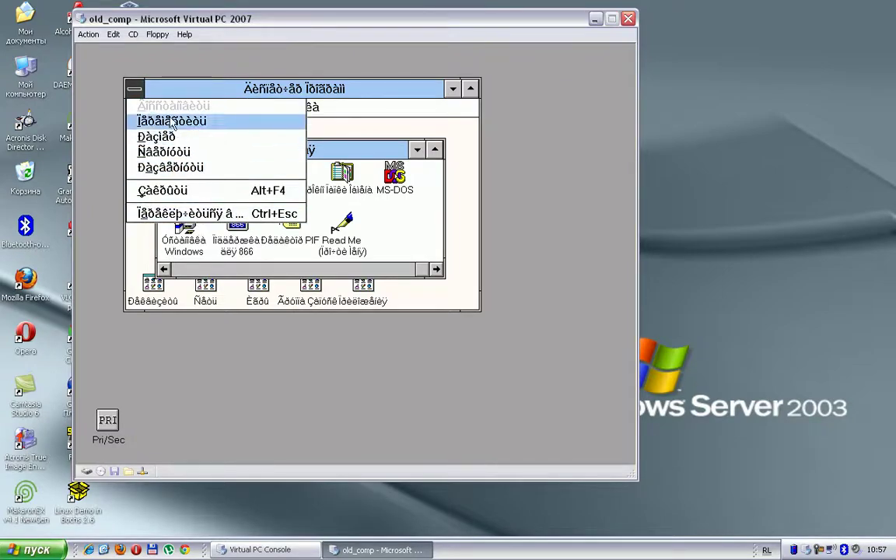
pyautogui.click(164, 90)
# - Exit Windows in the old_comp virtual machine and turn the machine off
pyautogui.click(149, 107)
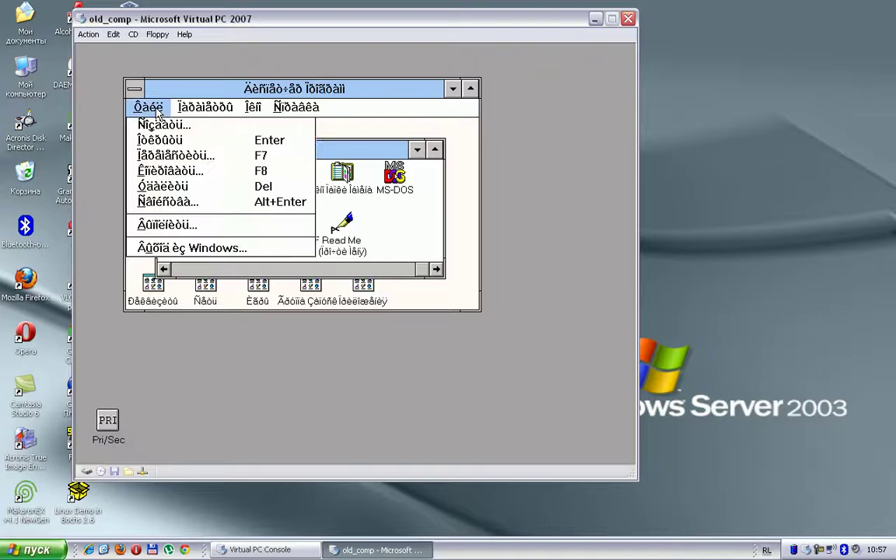
pyautogui.click(208, 247)
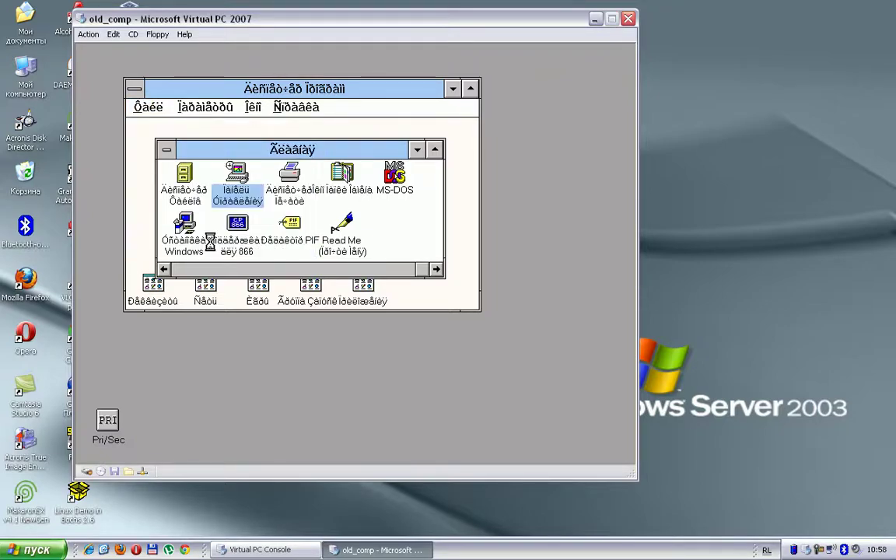
pyautogui.click(305, 282)
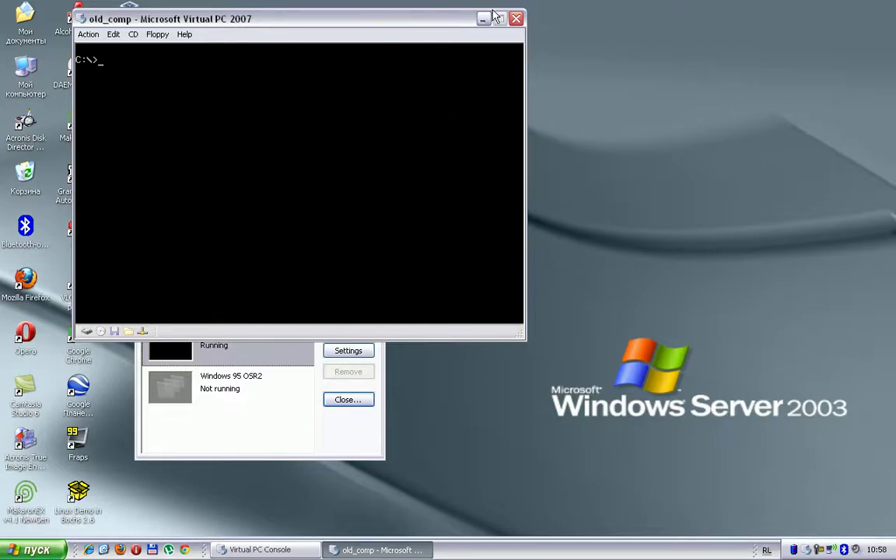
pyautogui.click(516, 19)
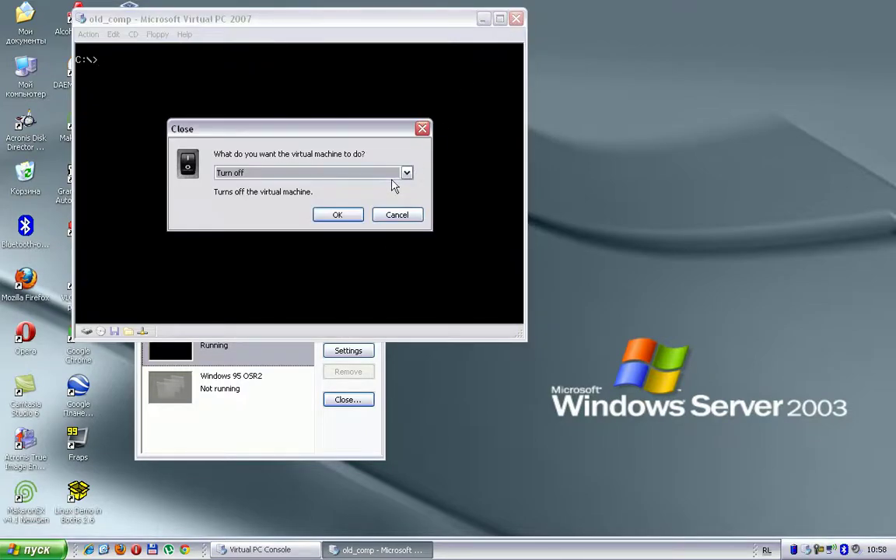
pyautogui.click(354, 215)
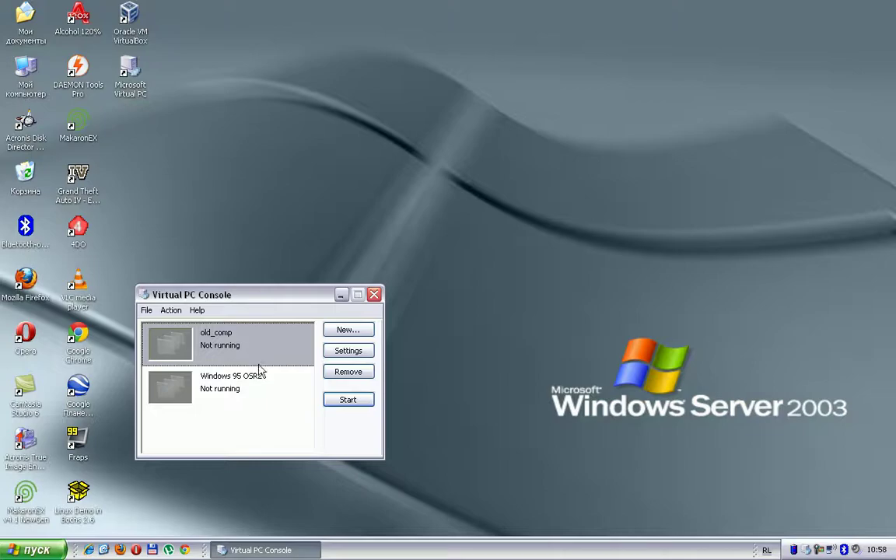
# - Start the Windows 95 OSR2 virtual machine and release physical drive E: from it
pyautogui.doubleClick(256, 383)
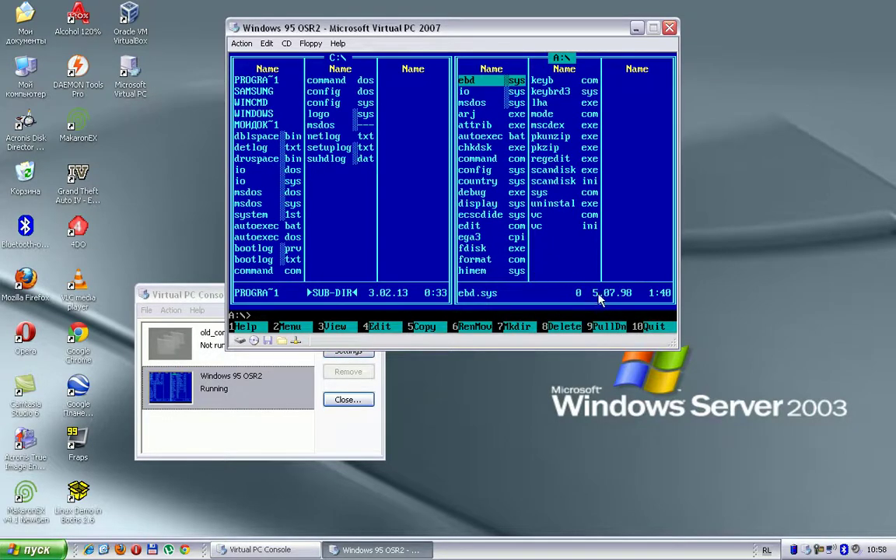
pyautogui.moveTo(523, 37); pyautogui.dragTo(640, 103)
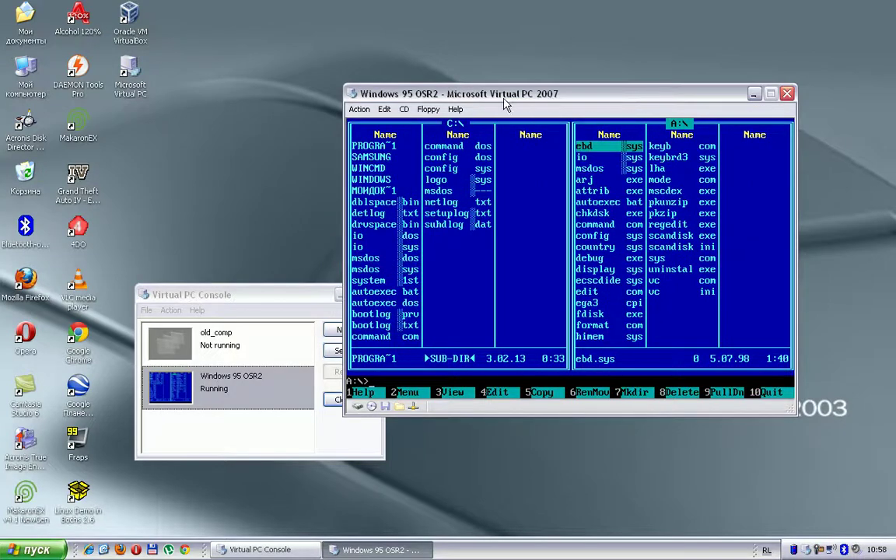
pyautogui.click(404, 109)
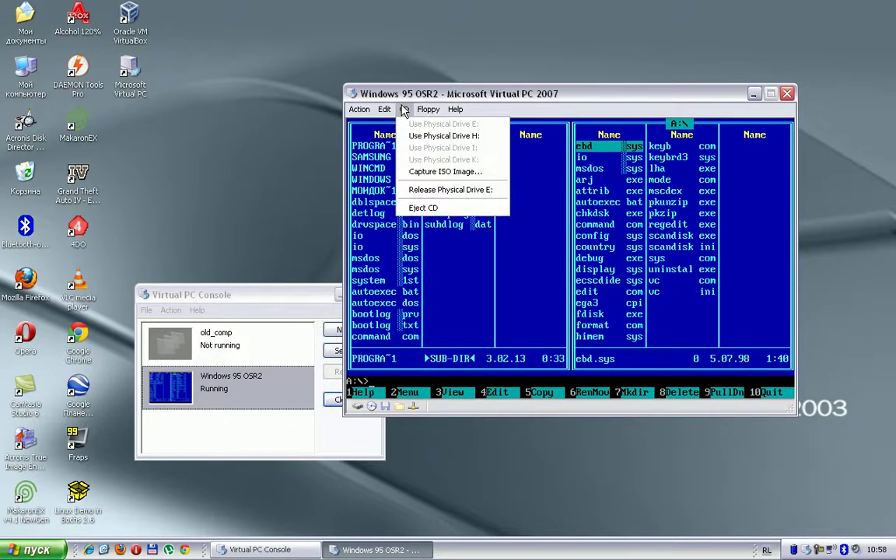
pyautogui.click(467, 191)
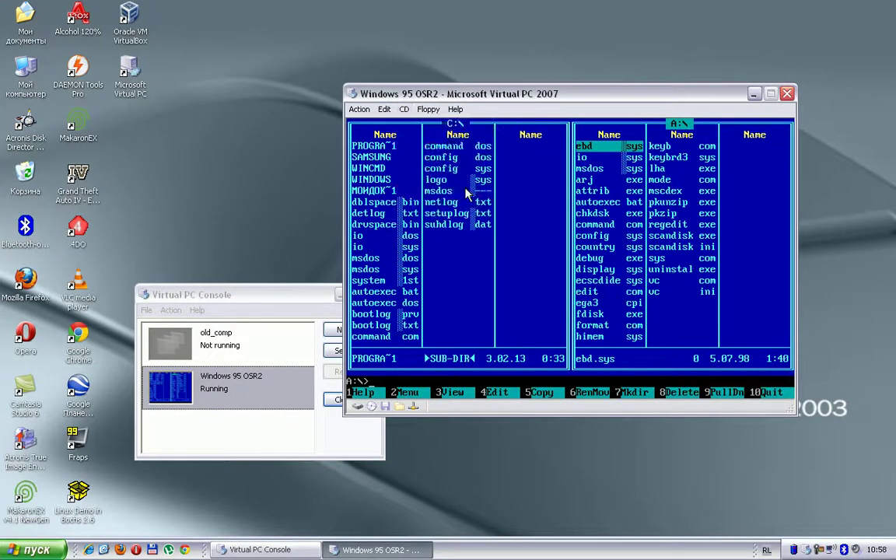
# - Reset the Windows 95 OSR2 virtual machine and move its window so the whole desktop fits on screen
pyautogui.click(358, 110)
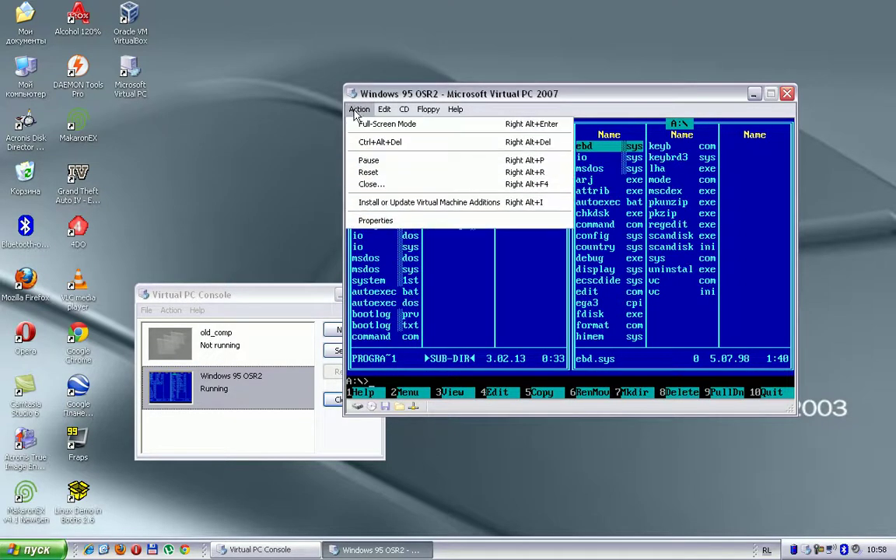
pyautogui.click(401, 174)
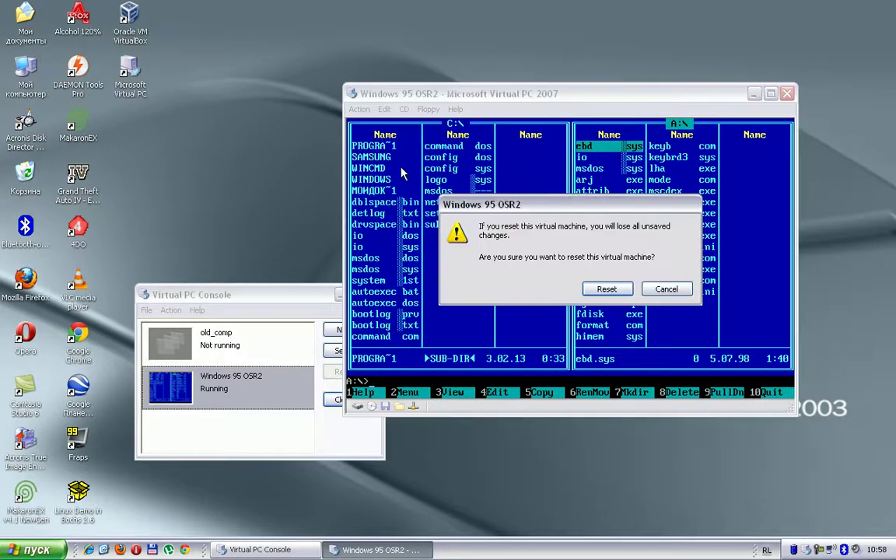
pyautogui.click(604, 289)
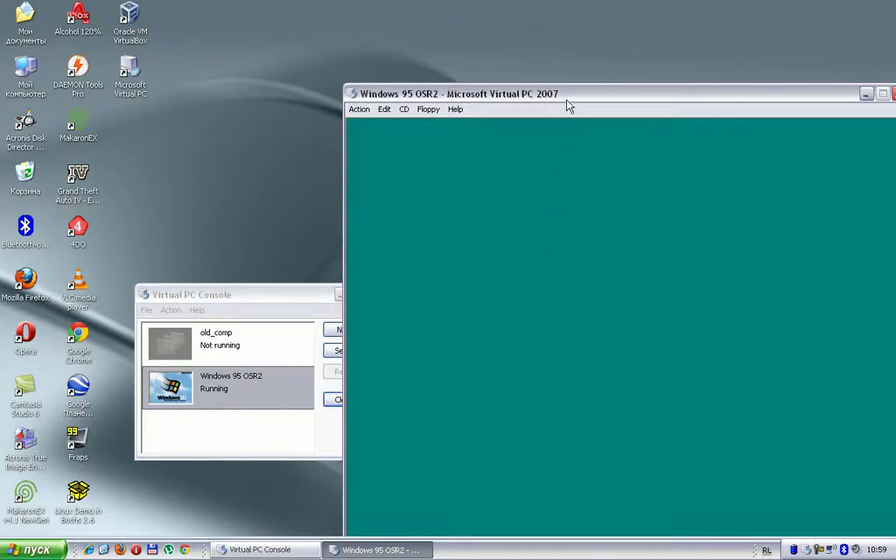
pyautogui.moveTo(570, 106); pyautogui.dragTo(519, 61)
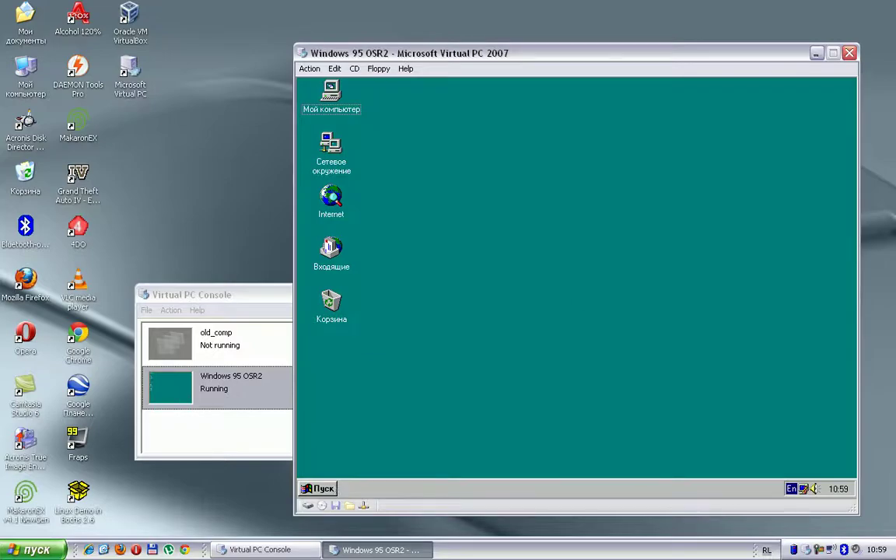
# - Launch Windows Commander 32 in Windows 95 and get past its shareware notice
pyautogui.click(318, 490)
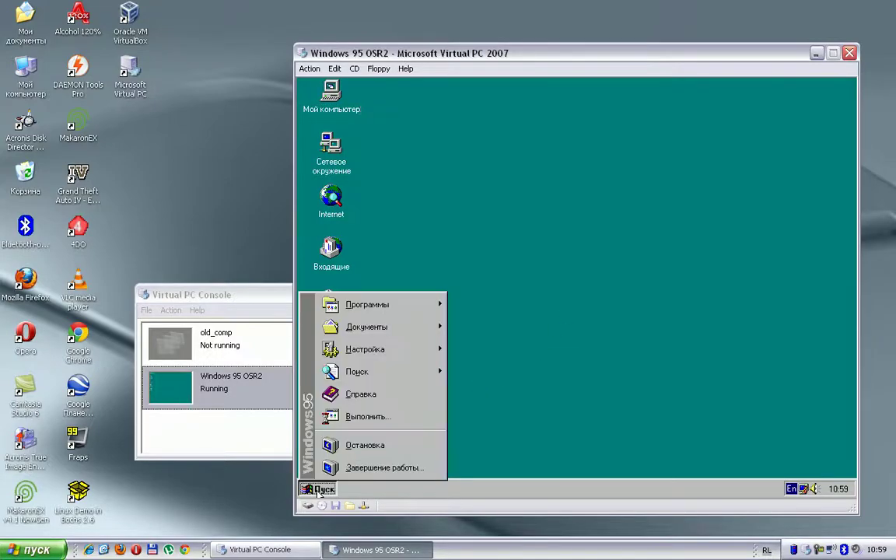
pyautogui.moveTo(405, 306)
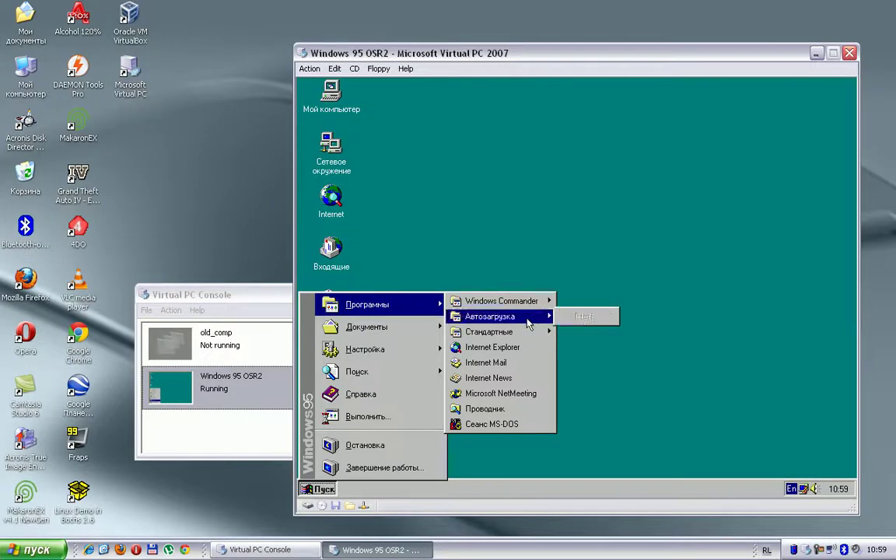
pyautogui.moveTo(537, 301)
pyautogui.click(591, 301)
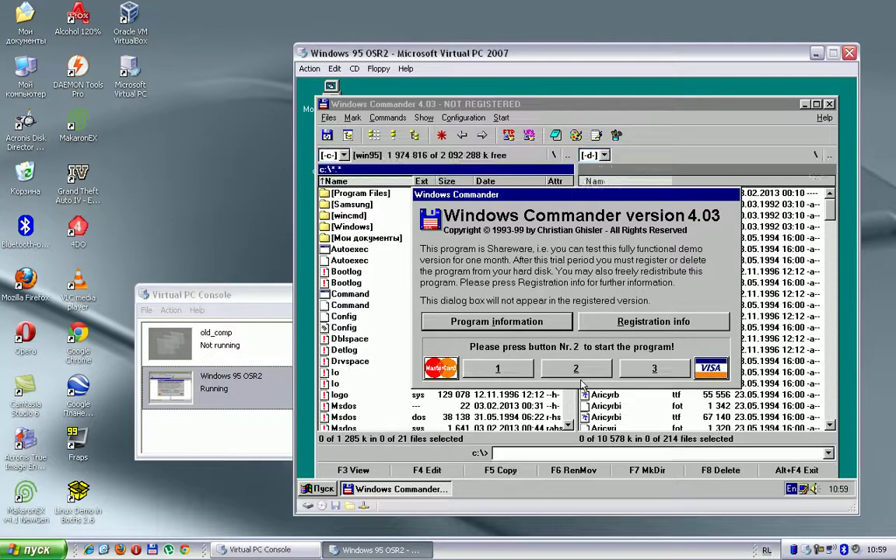
pyautogui.click(577, 369)
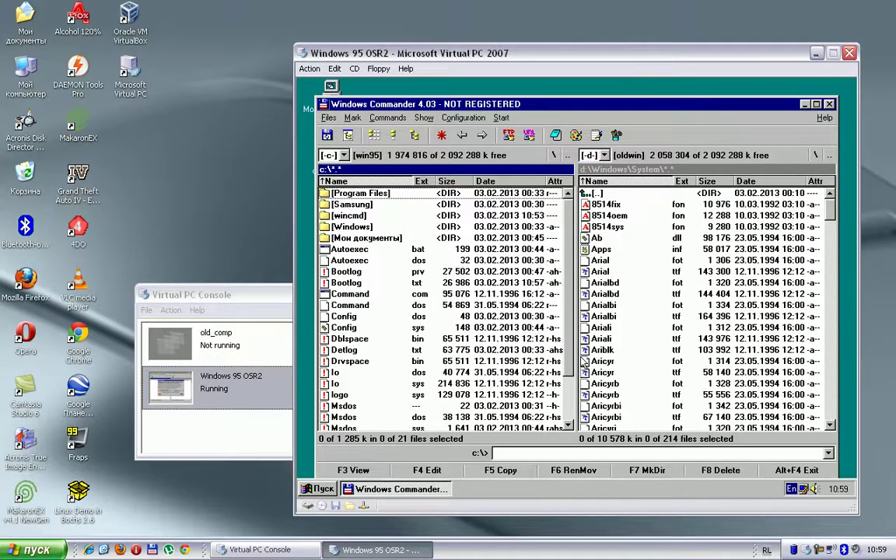
# - Open c:\Windows\Fonts in the c: file pane, keeping d:\Windows\System in the other pane
pyautogui.click(605, 204)
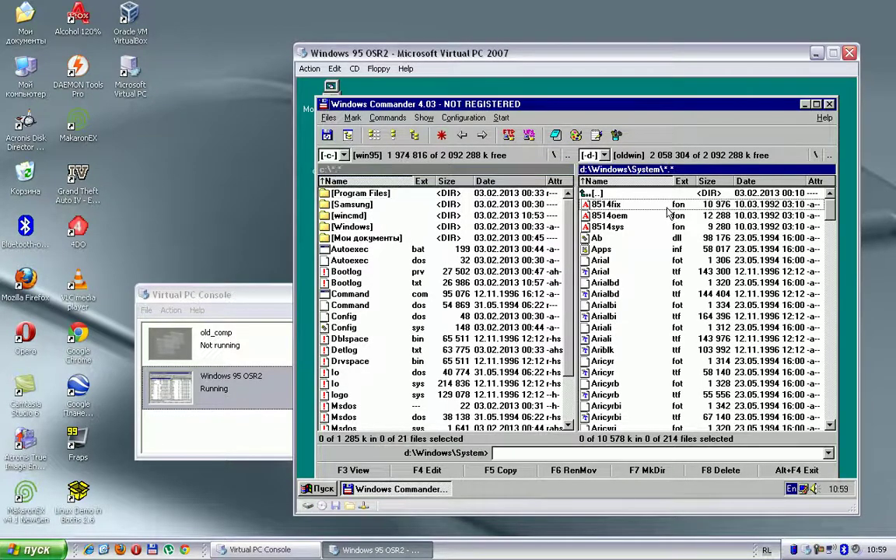
pyautogui.click(372, 194)
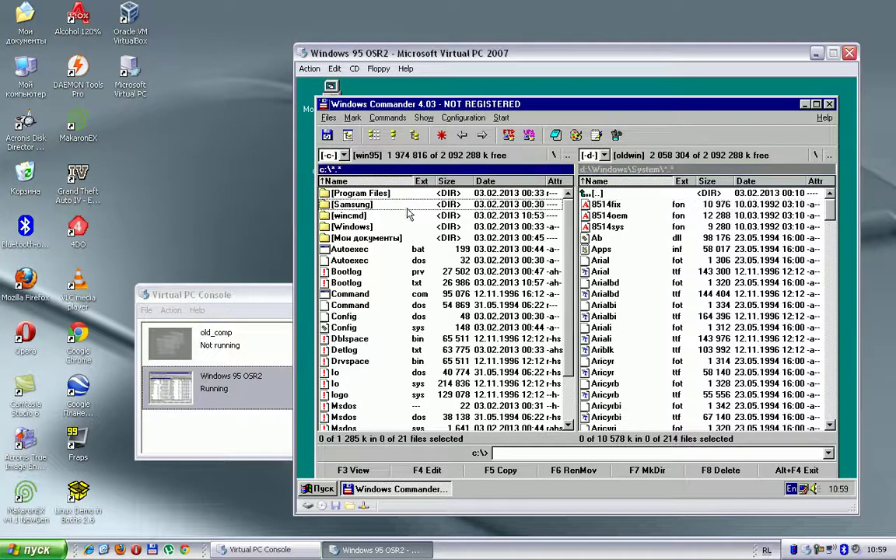
pyautogui.click(393, 227)
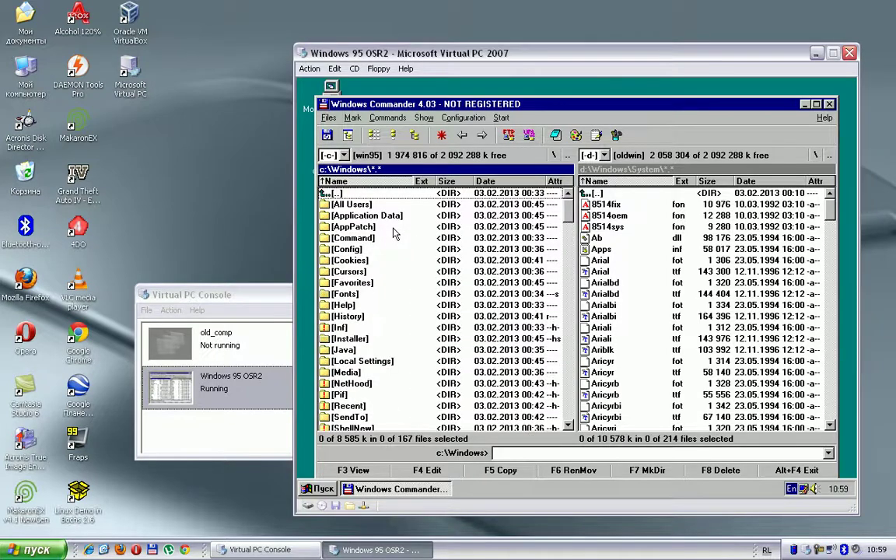
pyautogui.doubleClick(342, 294)
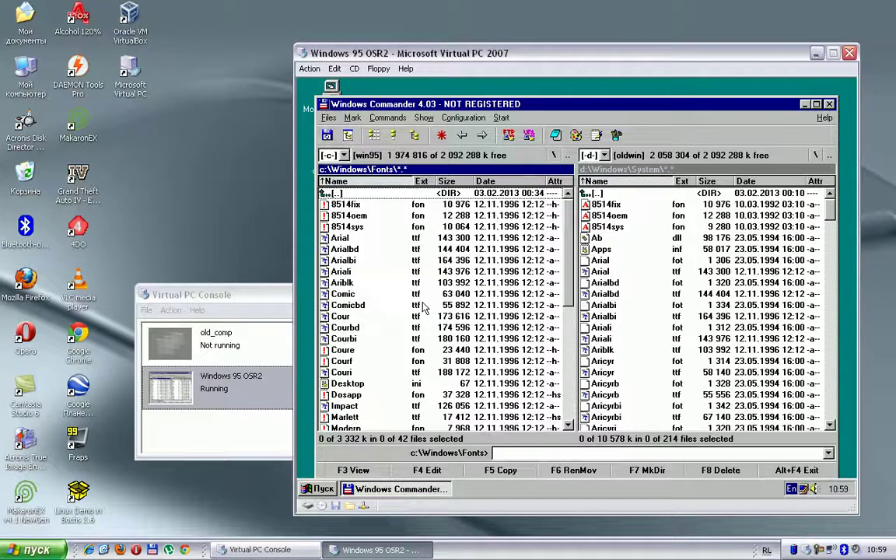
# - Sort the c:\Windows\Fonts files by extension, select all the .fon files, and look through the remaining files
pyautogui.click(426, 205)
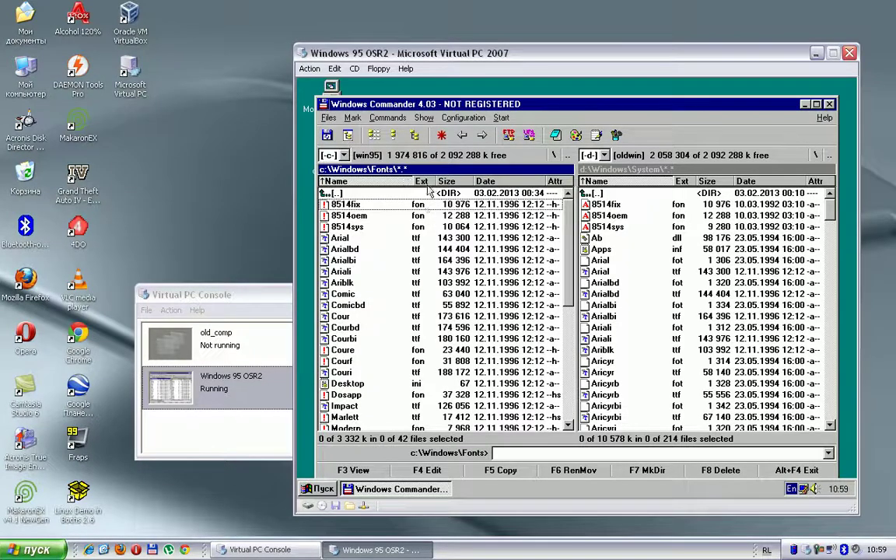
pyautogui.click(422, 181)
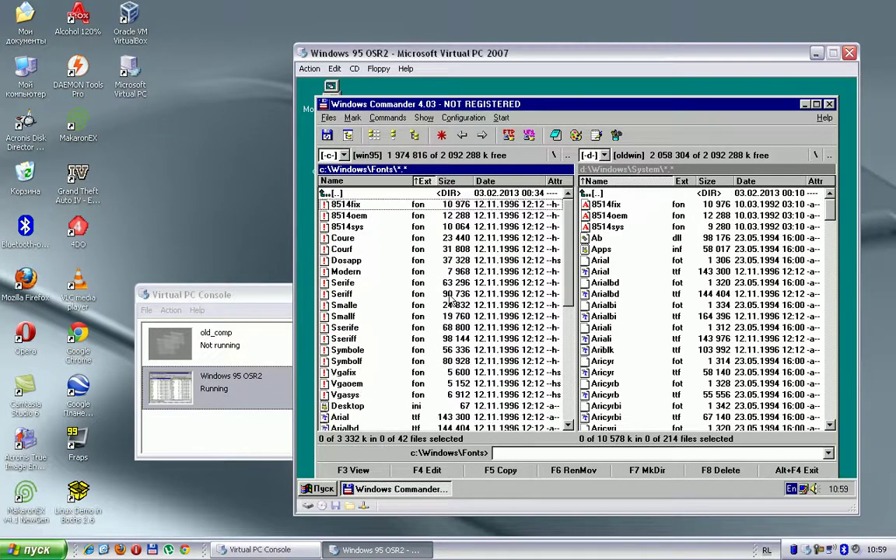
pyautogui.moveTo(418, 206); pyautogui.dragTo(435, 372)
pyautogui.scroll(-2, 467, 377)
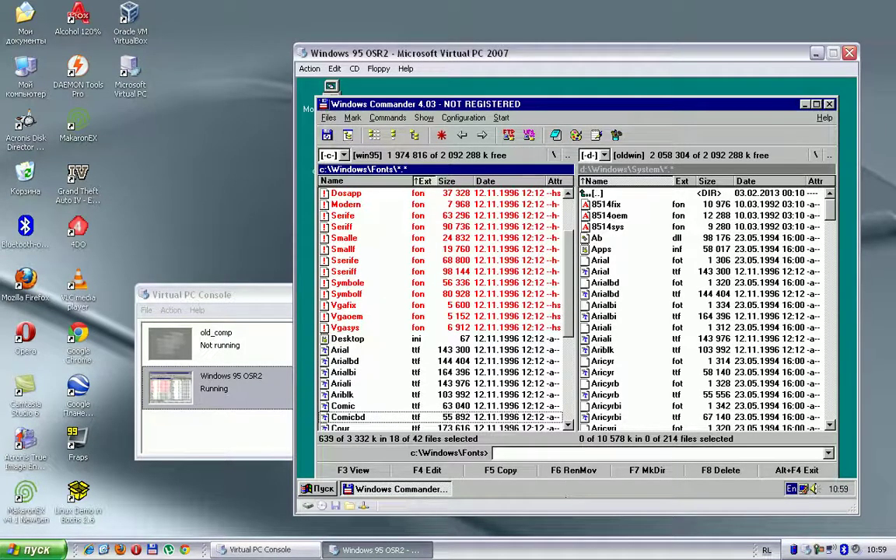
pyautogui.scroll(-5, 576, 424)
pyautogui.scroll(-1, 579, 438)
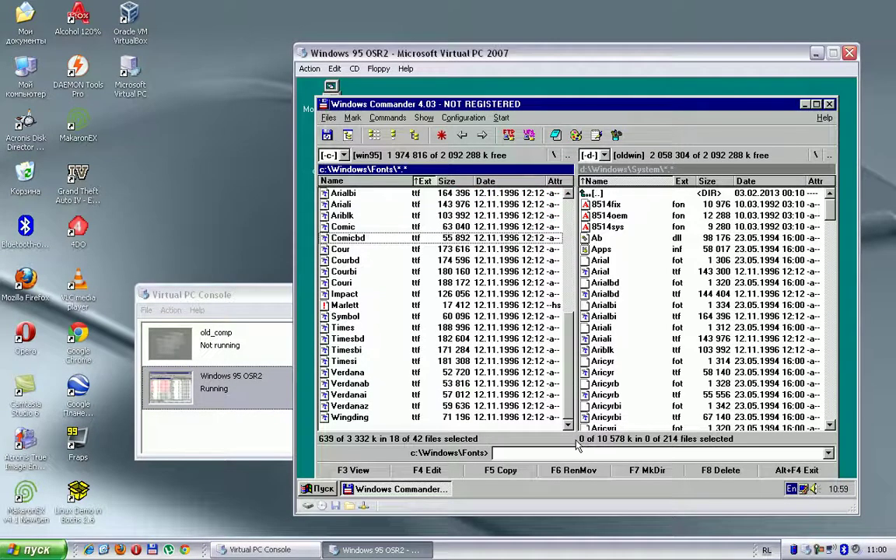
pyautogui.scroll(6, 567, 267)
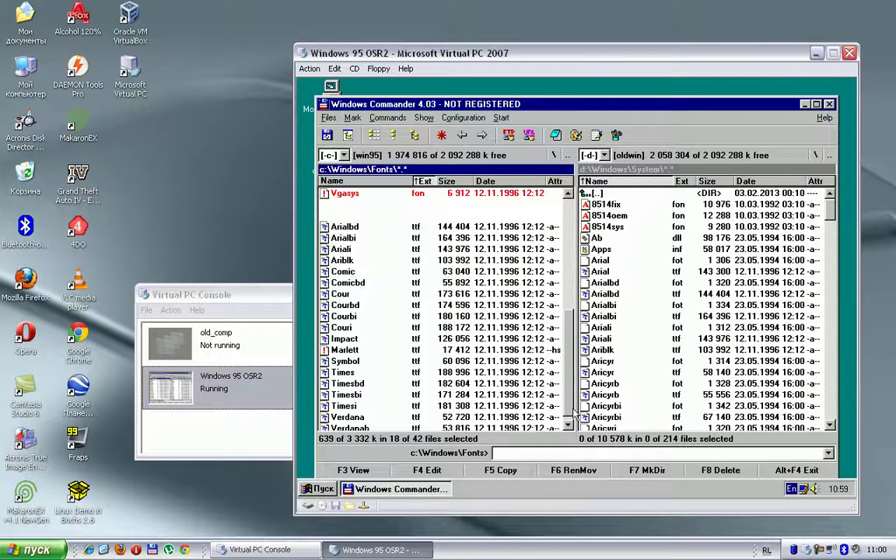
# - Add the .ttf files to the selected .fon files and copy them all to D:\WINDOWS\SYSTEM, overwriting every existing file, including hidden or system ones
pyautogui.scroll(2, 567, 266)
pyautogui.scroll(-6, 568, 298)
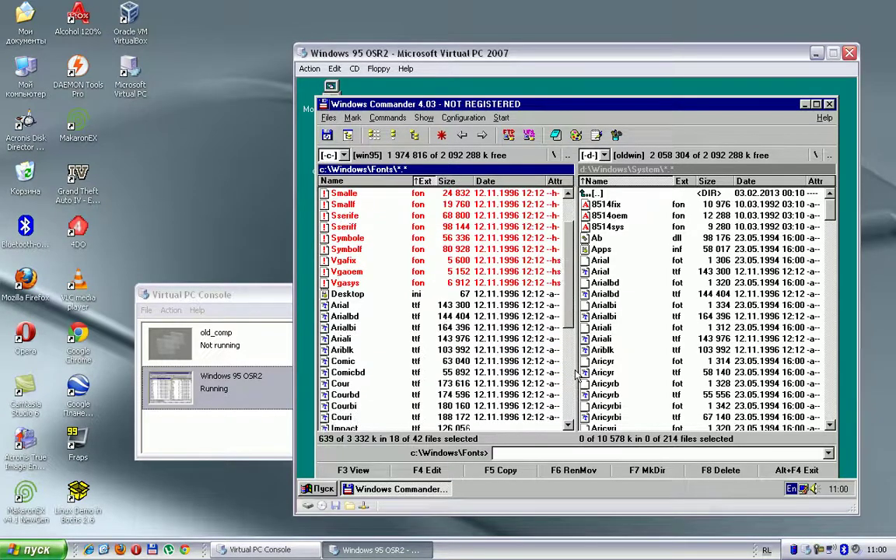
pyautogui.moveTo(360, 227); pyautogui.dragTo(603, 366)
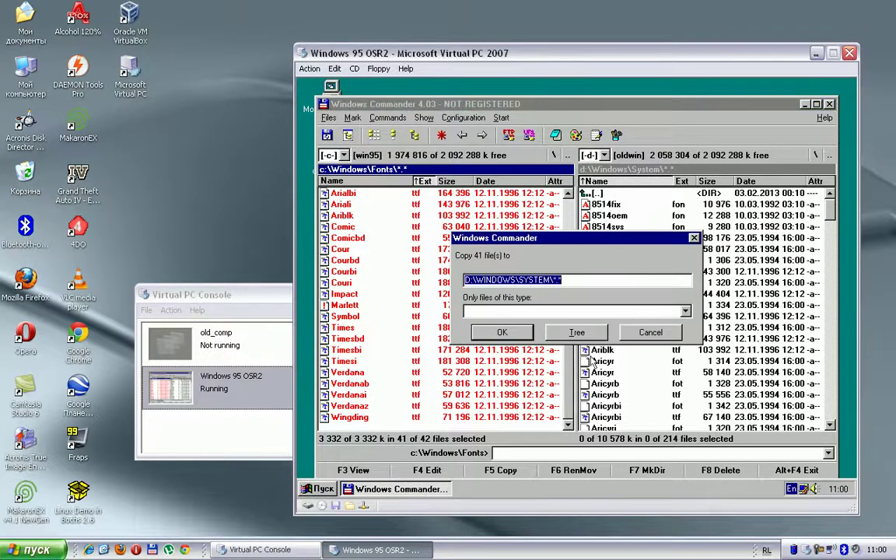
pyautogui.click(501, 332)
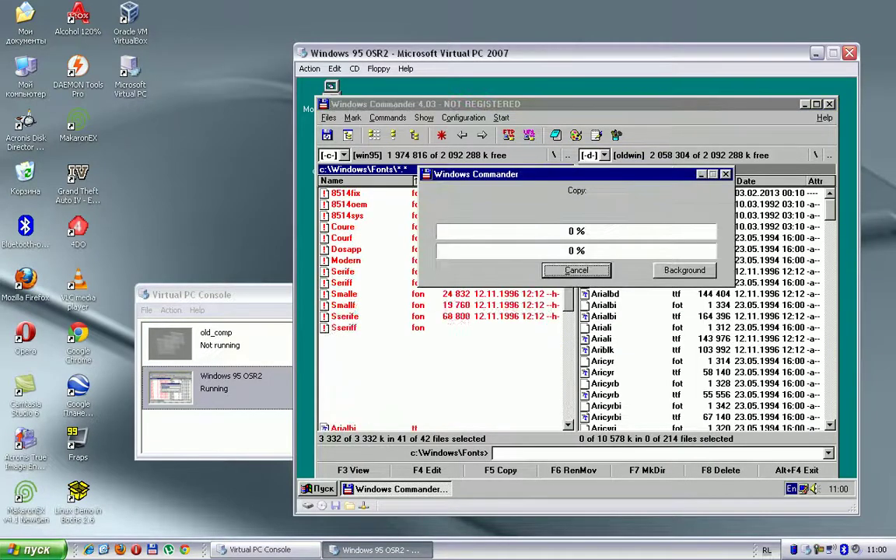
pyautogui.click(575, 352)
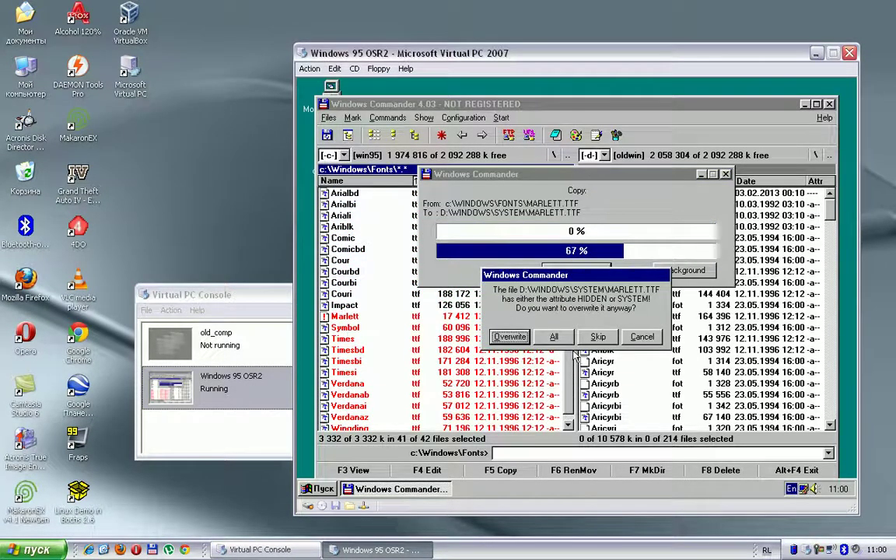
pyautogui.click(560, 337)
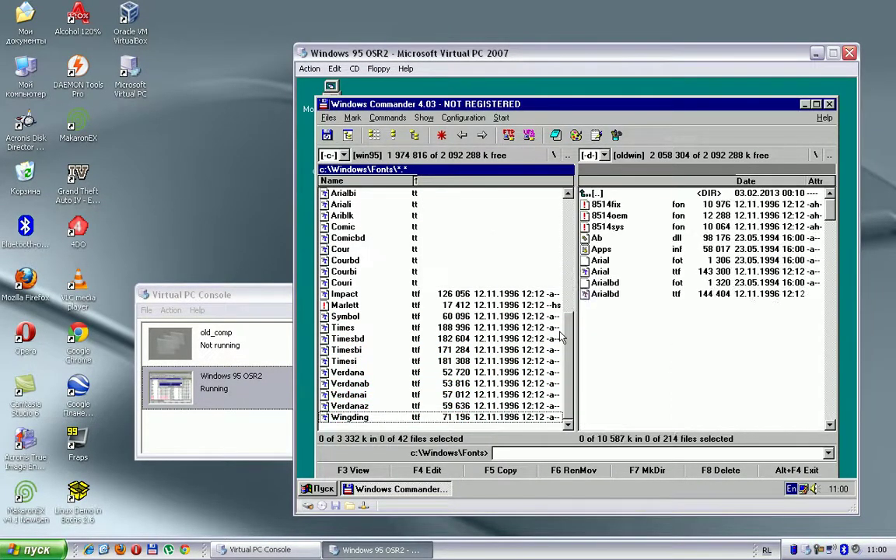
# - Close Windows Commander and shut down the Windows 95 OSR2 virtual machine
pyautogui.click(829, 104)
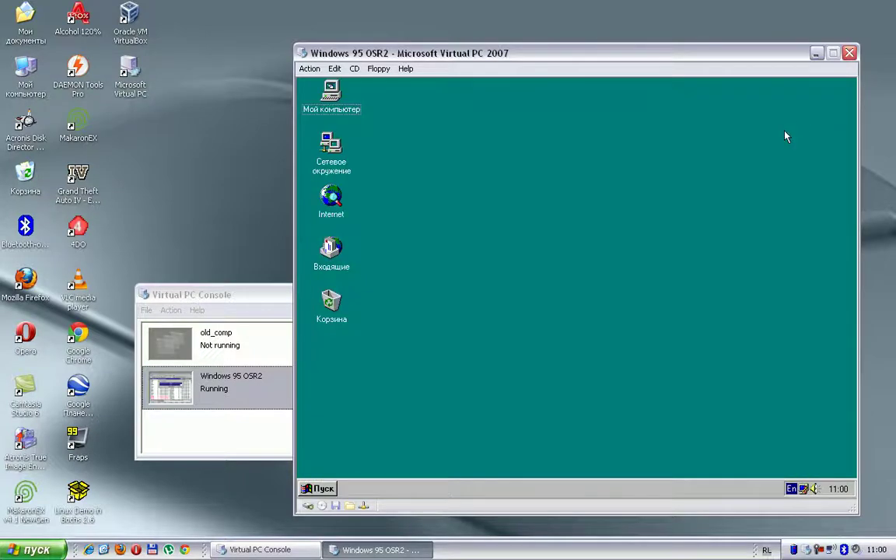
pyautogui.click(326, 489)
pyautogui.click(369, 470)
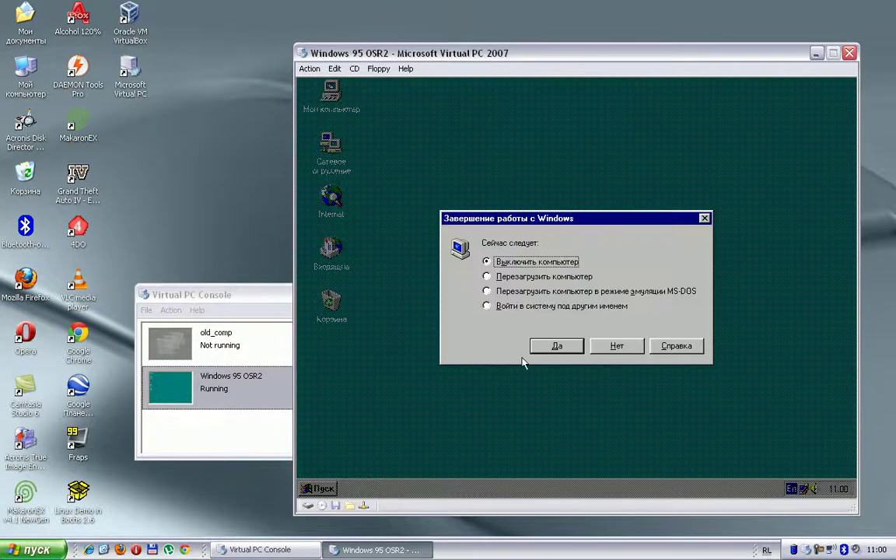
pyautogui.click(557, 347)
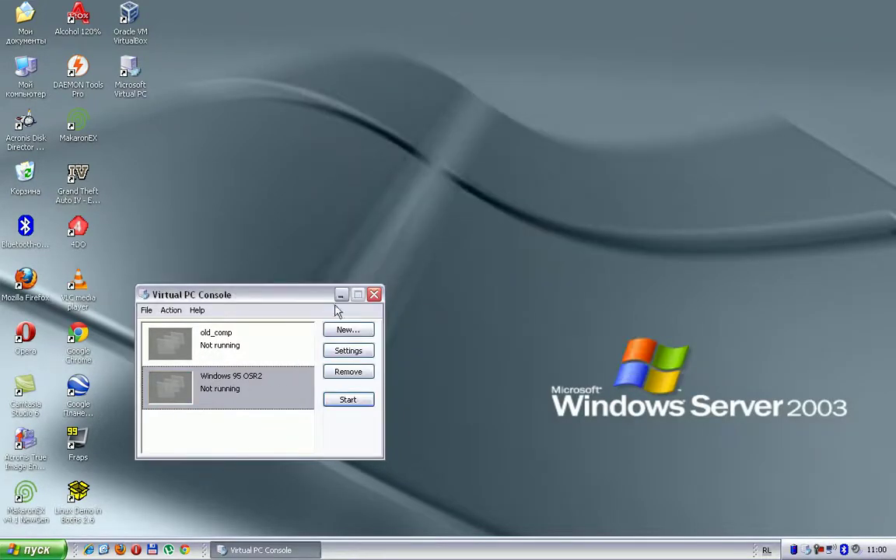
# - Start the old_comp virtual machine, launch Windows from its DOS prompt, and reposition the Главная group window inside Program Manager
pyautogui.doubleClick(245, 344)
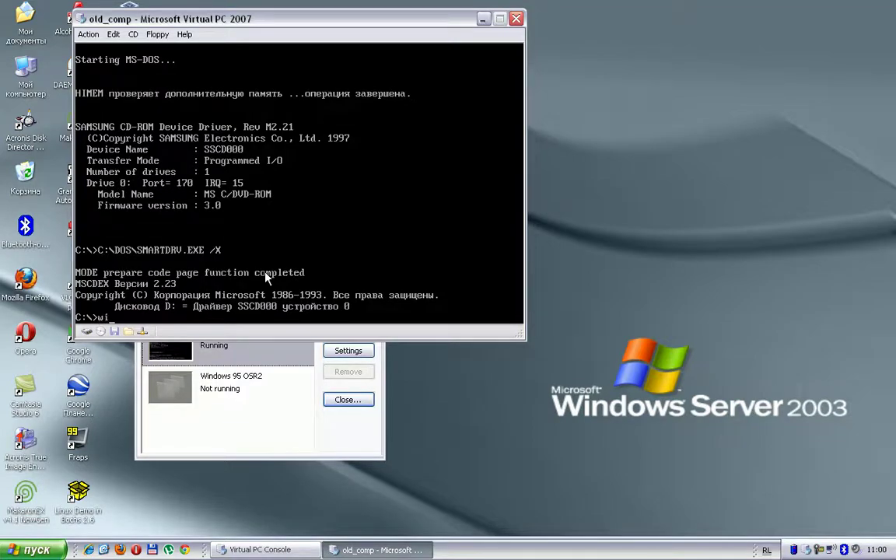
pyautogui.press('Return')
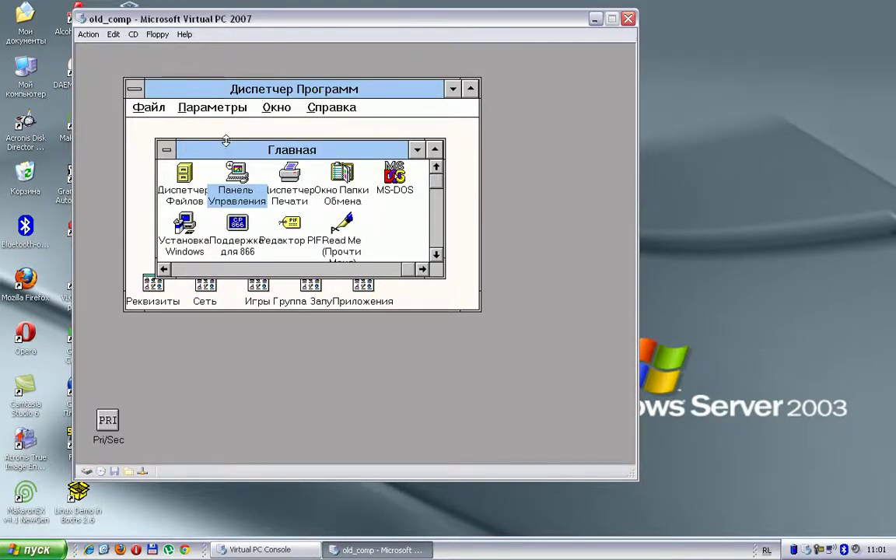
pyautogui.moveTo(234, 148); pyautogui.dragTo(287, 131)
# - Exit Windows in old_comp and return to the DOS prompt
pyautogui.click(139, 106)
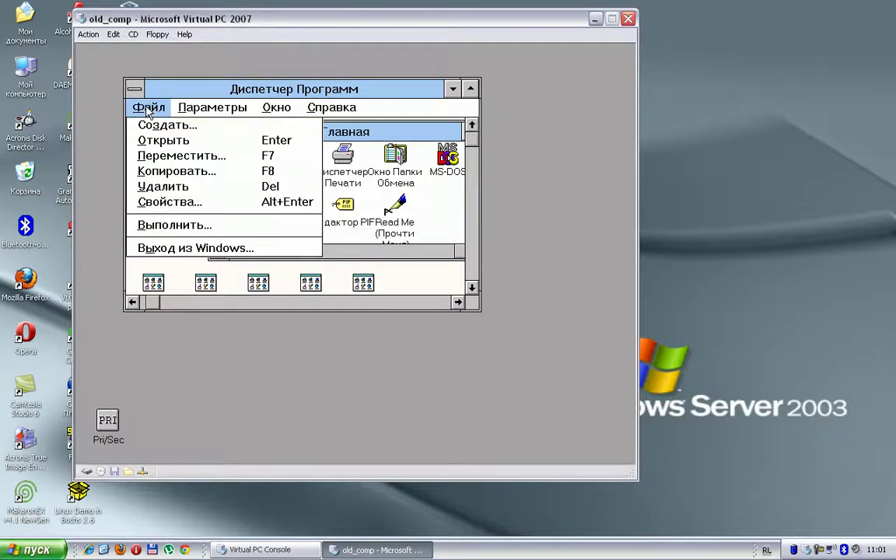
pyautogui.click(189, 249)
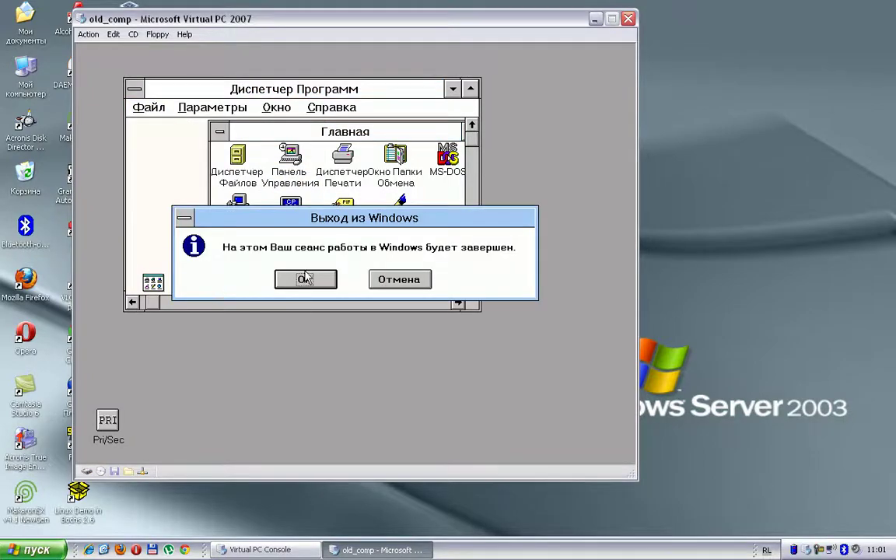
pyautogui.click(305, 280)
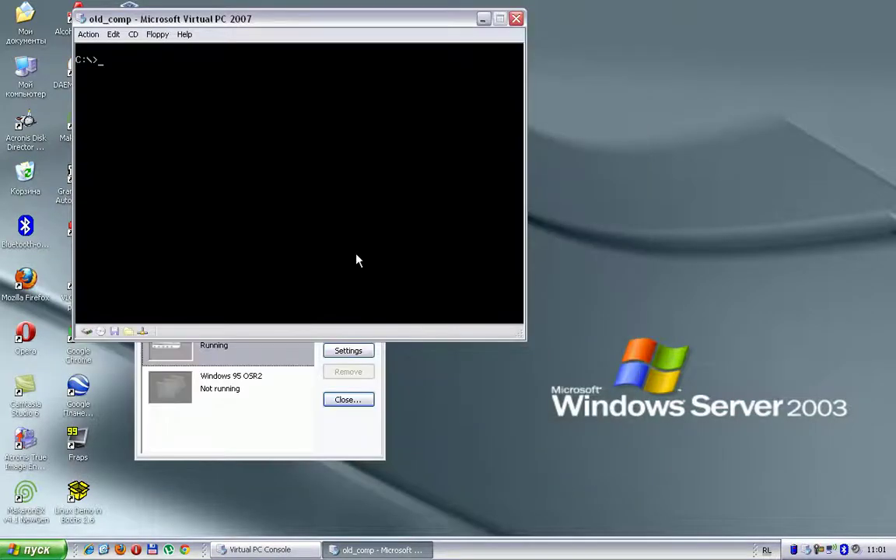